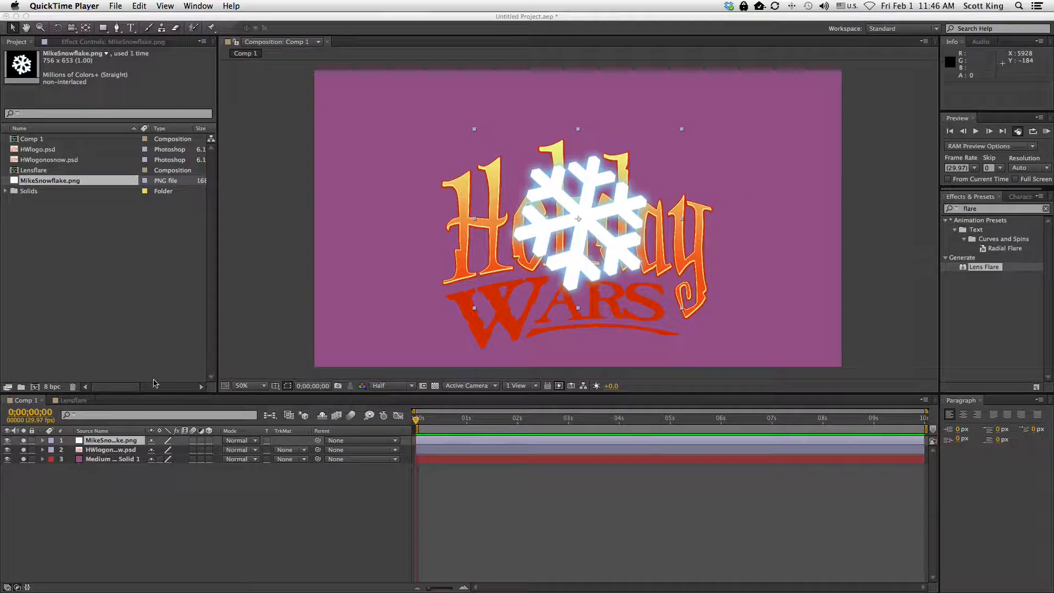
pyautogui.click(6, 460)
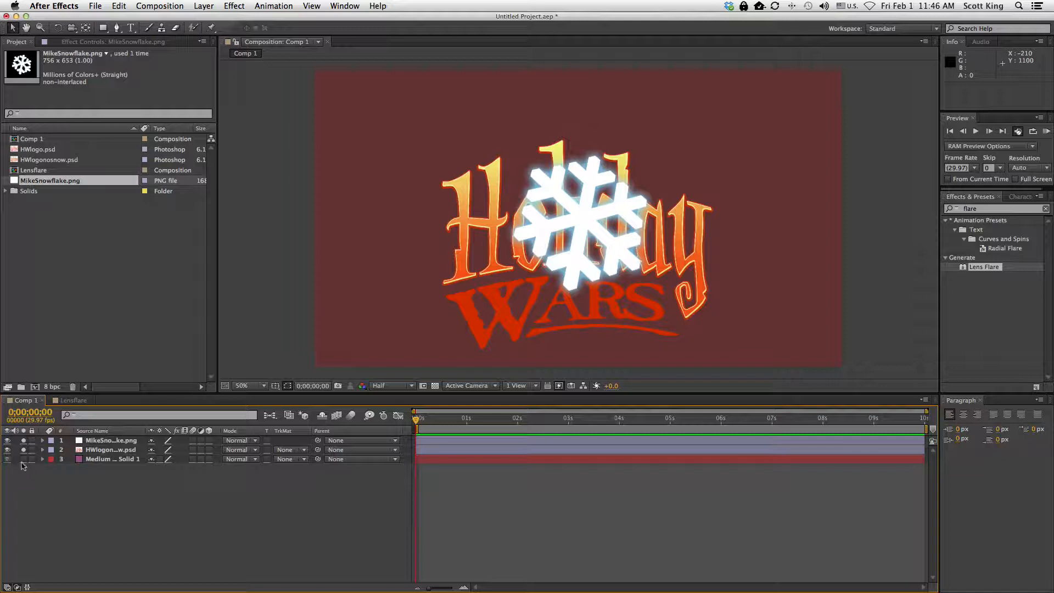
pyautogui.click(23, 459)
pyautogui.click(107, 450)
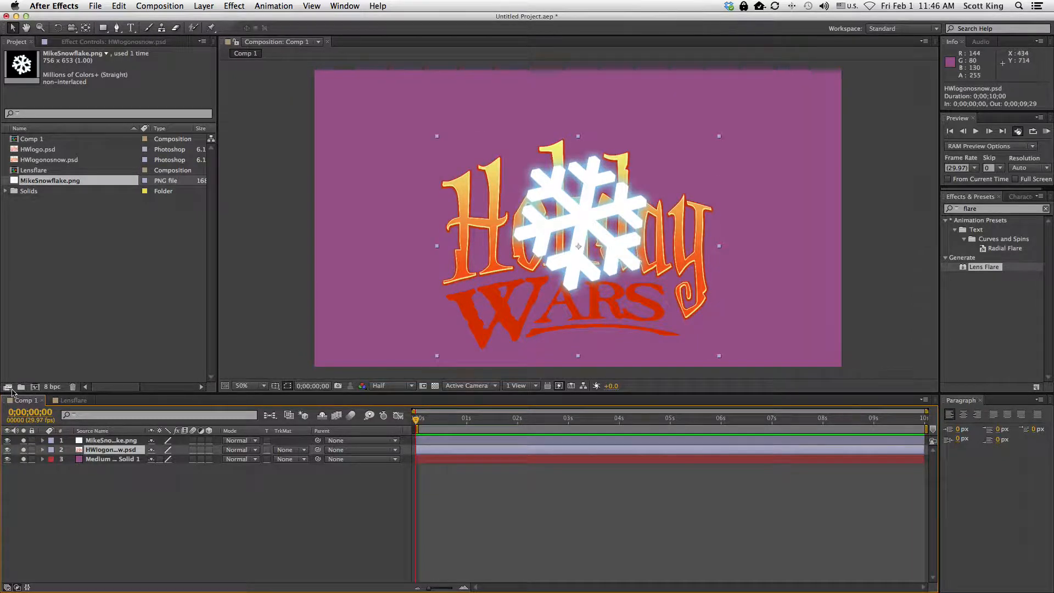
# Move the snowflake layer completely outside the frame, past the upper-left corner, to about -390, -324.
pyautogui.click(110, 440)
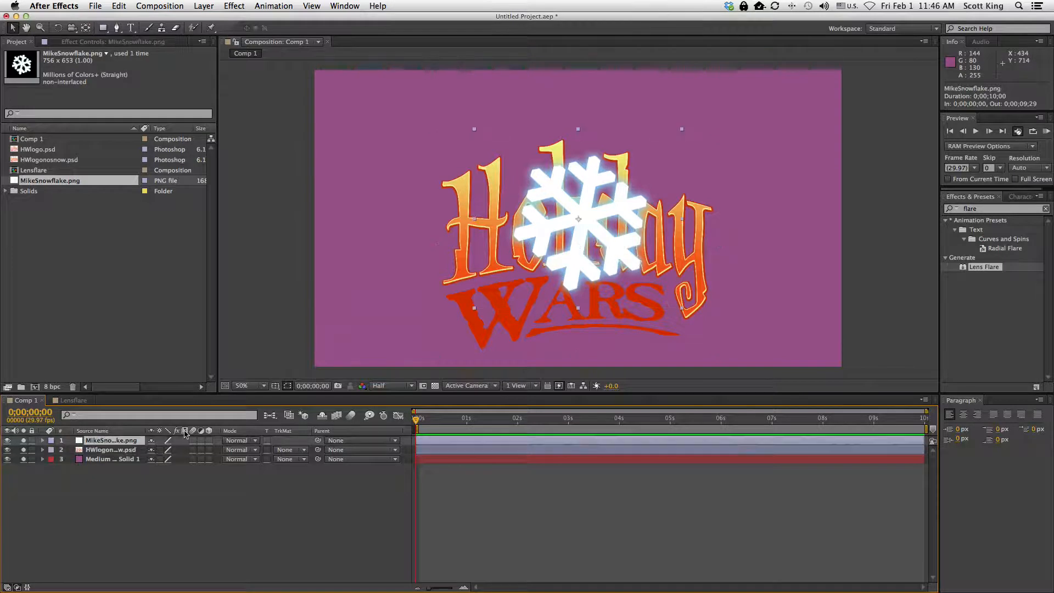
pyautogui.moveTo(591, 221); pyautogui.dragTo(407, 161)
pyautogui.press(',')
pyautogui.press(',')
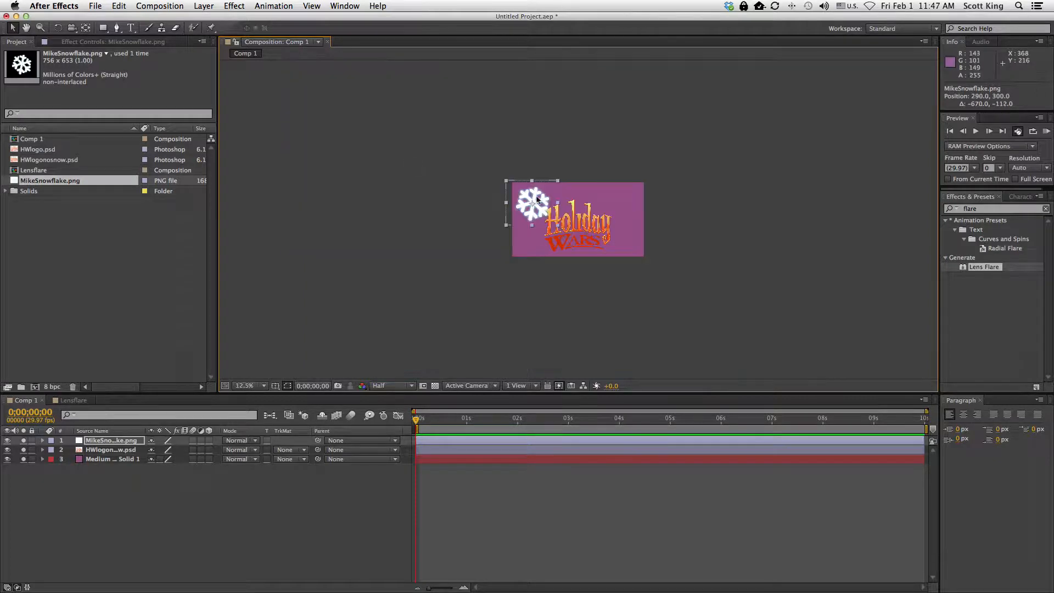
pyautogui.moveTo(534, 202); pyautogui.dragTo(488, 163)
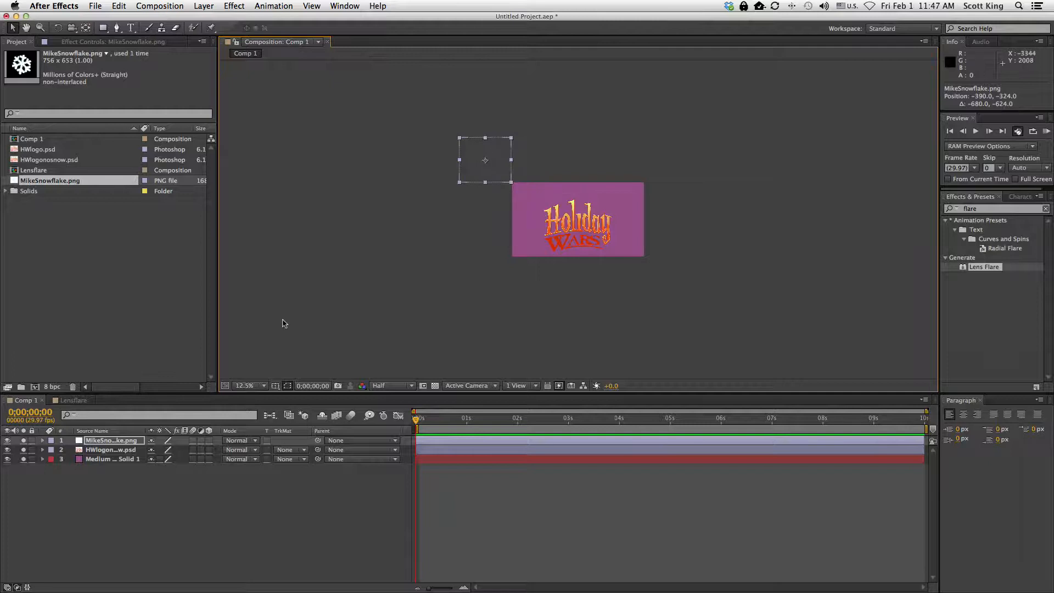
# Expand the snowflake layer's Transform properties and start Position keyframing at 0;00;00;00.
pyautogui.click(43, 441)
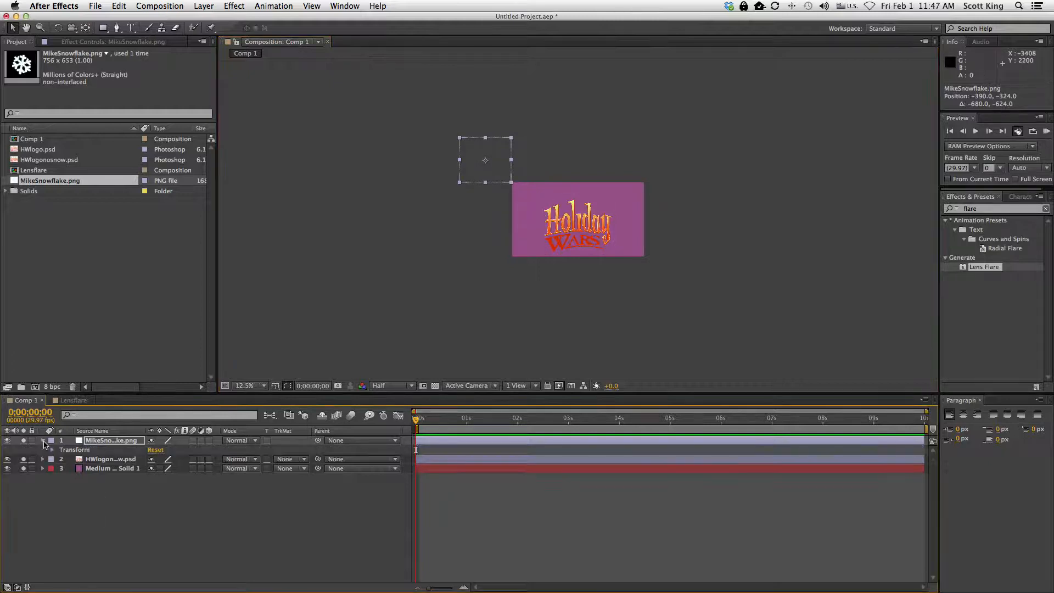
pyautogui.click(51, 451)
pyautogui.click(71, 469)
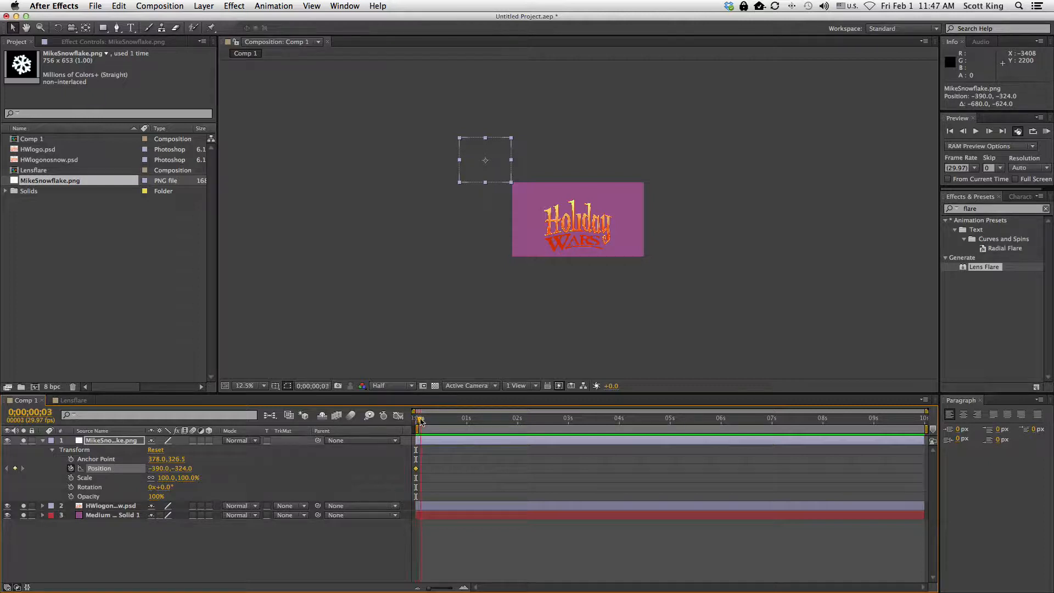
# Add a Position keyframe at 0;00;00;12 with the snowflake inside the frame's upper-left corner, at about 250, 252.
pyautogui.moveTo(430, 589); pyautogui.dragTo(419, 589)
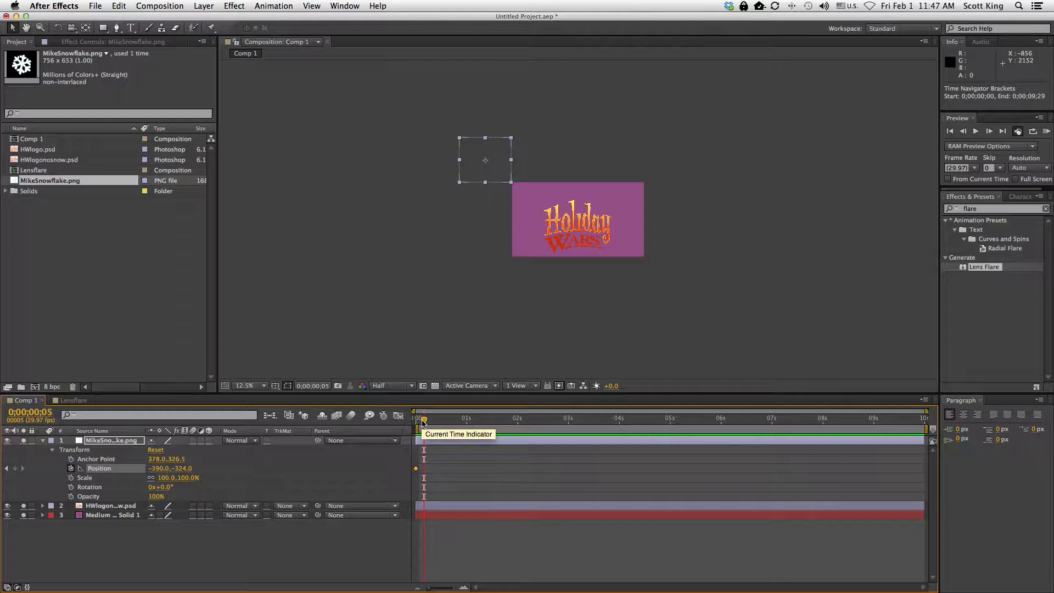
pyautogui.moveTo(423, 421); pyautogui.dragTo(435, 423)
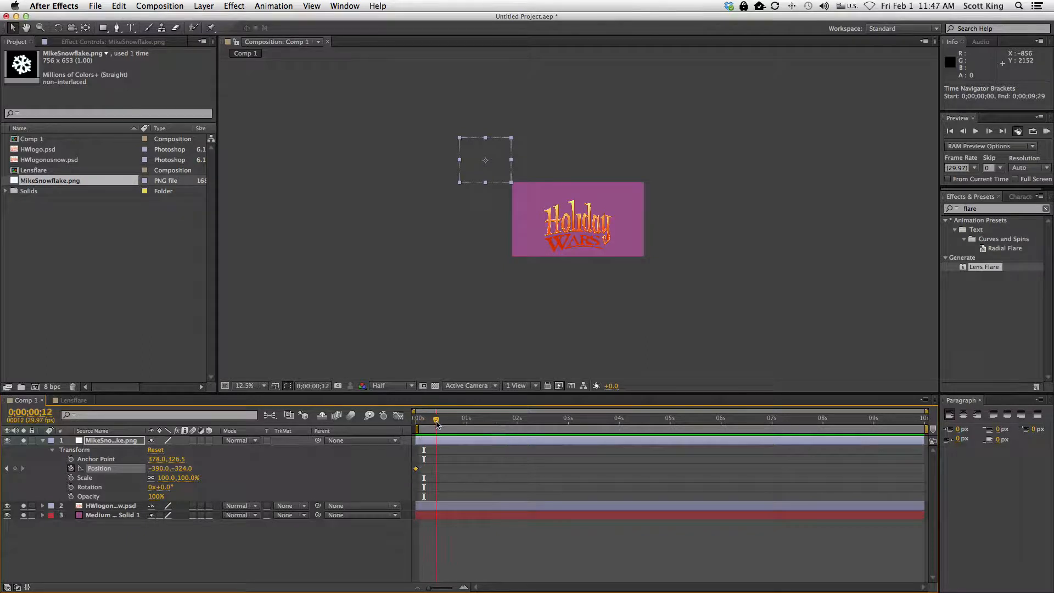
pyautogui.moveTo(434, 589); pyautogui.dragTo(460, 550)
pyautogui.moveTo(498, 161); pyautogui.dragTo(541, 200)
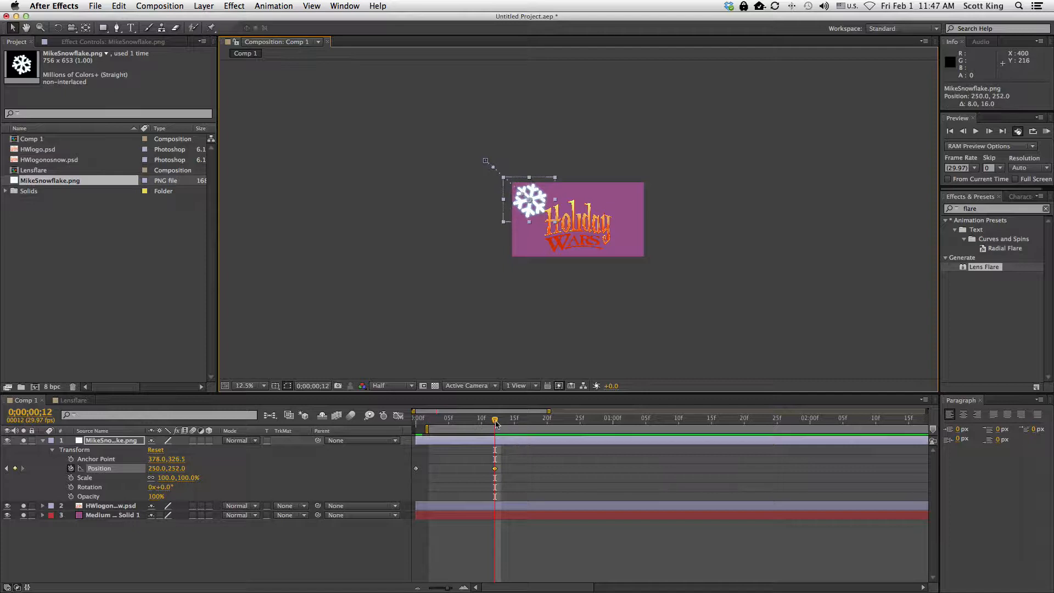
# Add snowflake Position keyframes at 0;00;00;20, about 882, 1268 below the logo, and at 0;00;01;01, about 1698, 676 beside it.
pyautogui.click(496, 421)
pyautogui.moveTo(497, 424); pyautogui.dragTo(545, 427)
pyautogui.moveTo(536, 205); pyautogui.dragTo(579, 273)
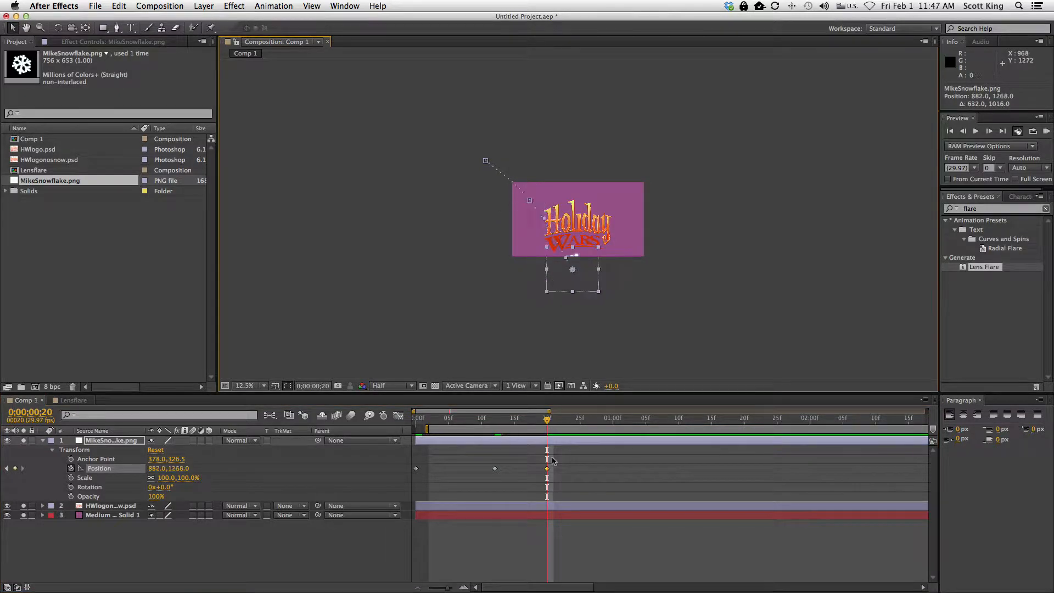
pyautogui.moveTo(548, 421); pyautogui.dragTo(620, 420)
pyautogui.moveTo(585, 273); pyautogui.dragTo(642, 235)
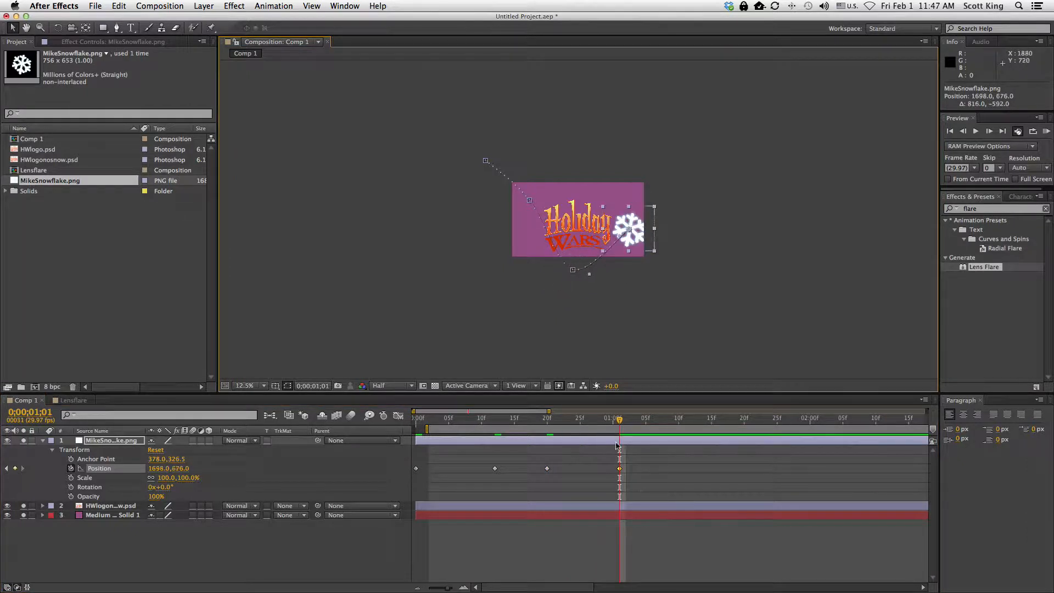
# Add snowflake Position keyframes at 0;00;02;03, about 1330, 140, and at 0;00;03;00, about 978, 372 above the logo's center.
pyautogui.click(811, 421)
pyautogui.moveTo(817, 438); pyautogui.dragTo(829, 433)
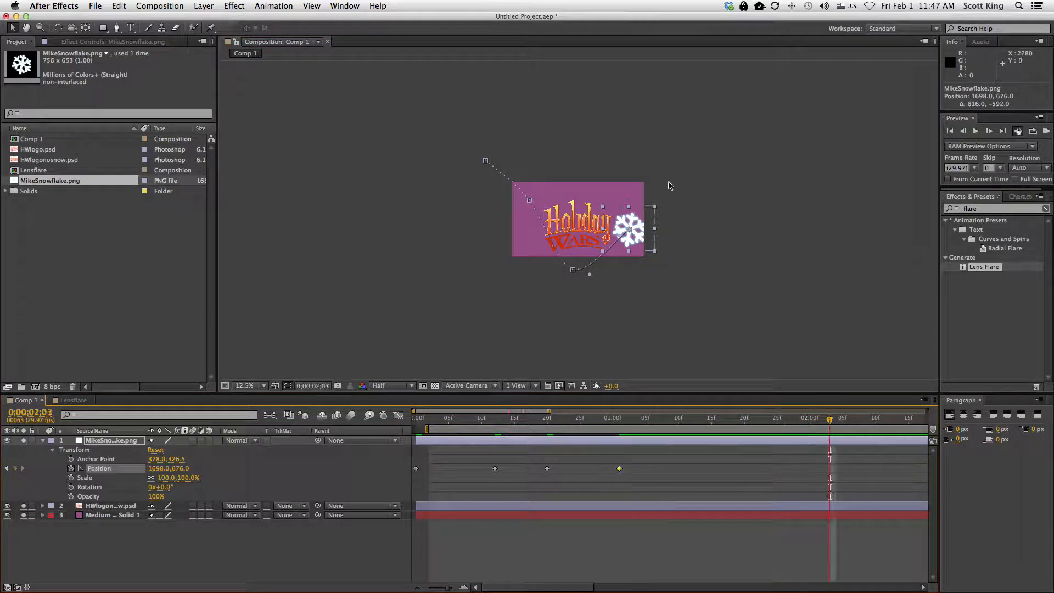
pyautogui.moveTo(636, 230); pyautogui.dragTo(611, 194)
pyautogui.moveTo(537, 587); pyautogui.dragTo(601, 587)
pyautogui.moveTo(541, 422); pyautogui.dragTo(715, 431)
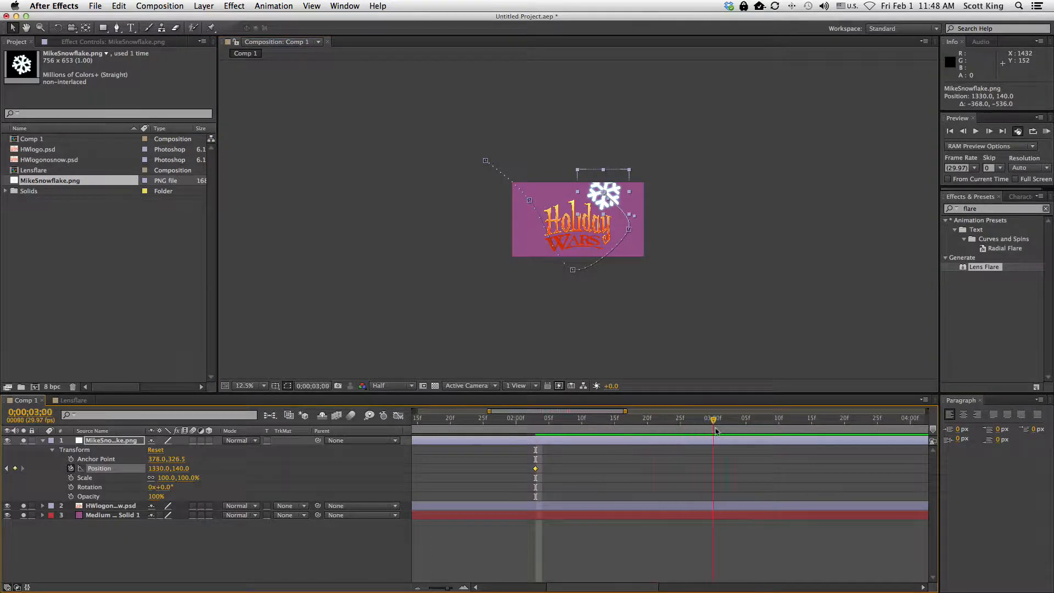
pyautogui.moveTo(593, 201); pyautogui.dragTo(570, 210)
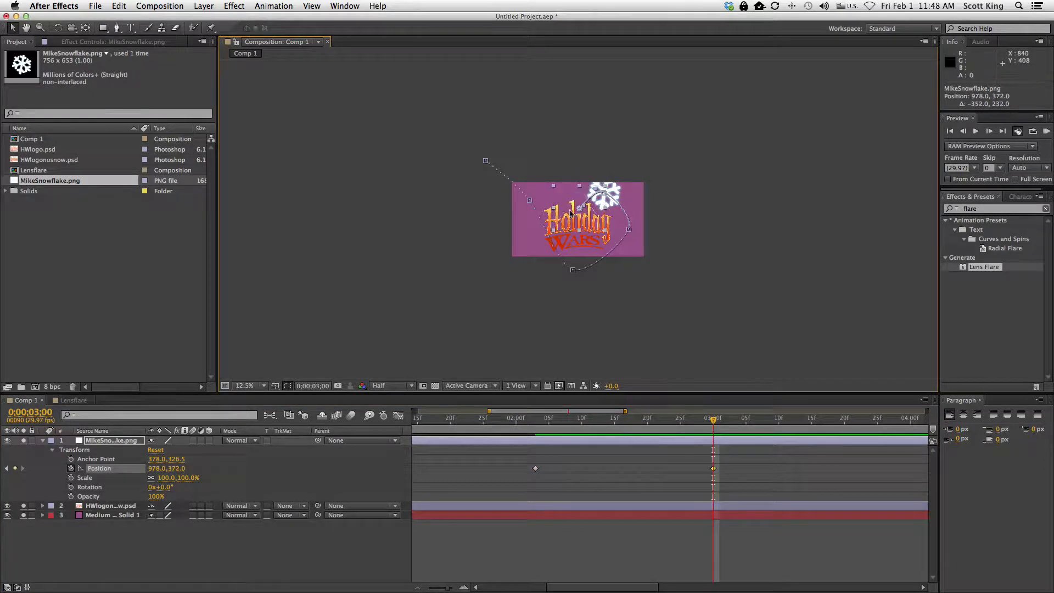
# Scrub through the timeline and examine the snowflake's motion path around the logo up close.
pyautogui.click(300, 347)
pyautogui.press('.')
pyautogui.click(560, 169)
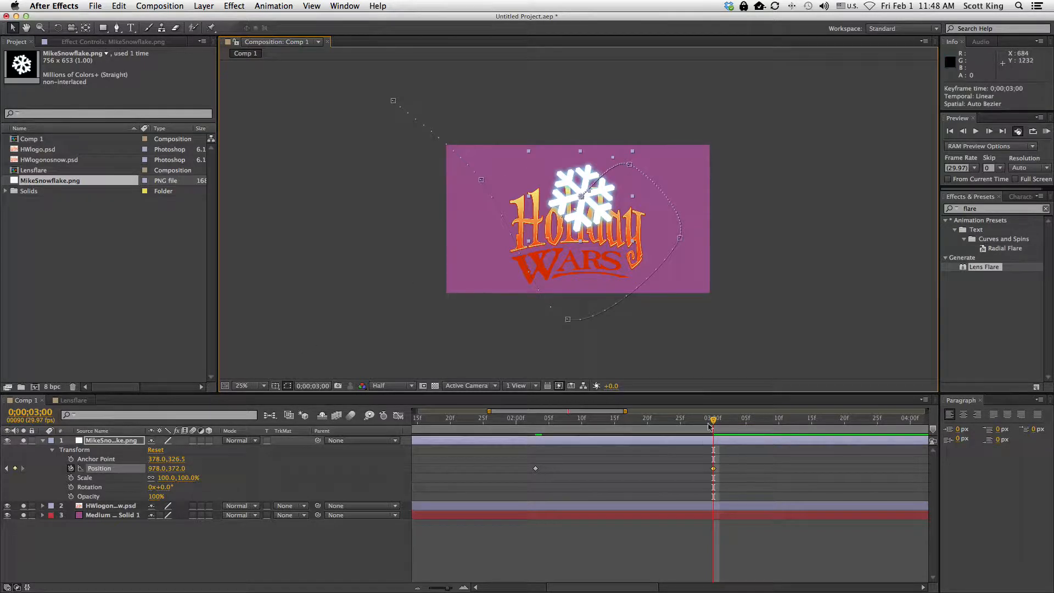
pyautogui.moveTo(449, 587); pyautogui.dragTo(402, 588)
pyautogui.moveTo(568, 422); pyautogui.dragTo(518, 421)
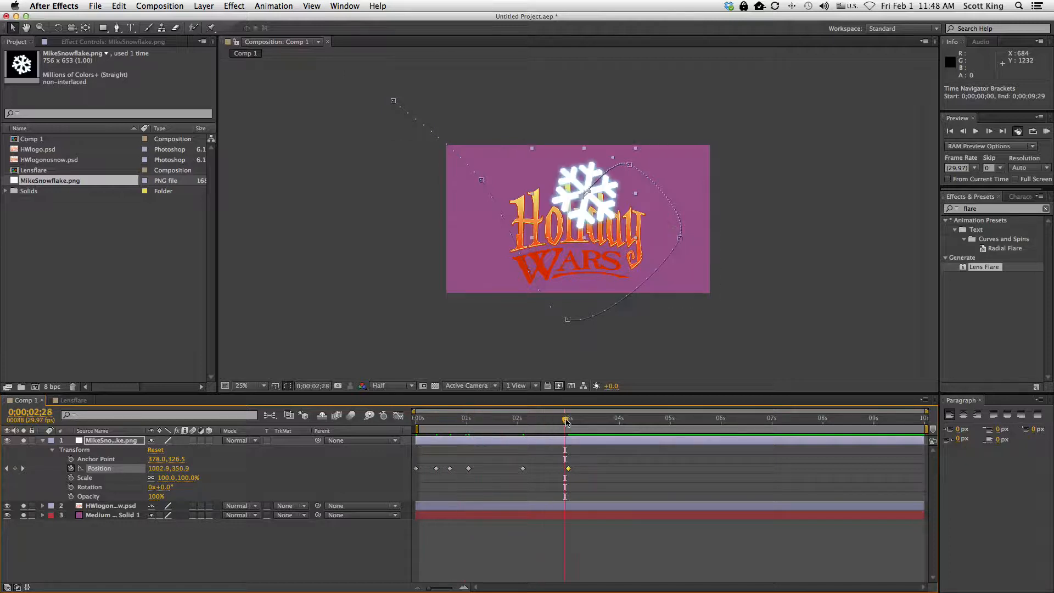
pyautogui.scroll(10, 412, 110)
pyautogui.scroll(-12, 430, 147)
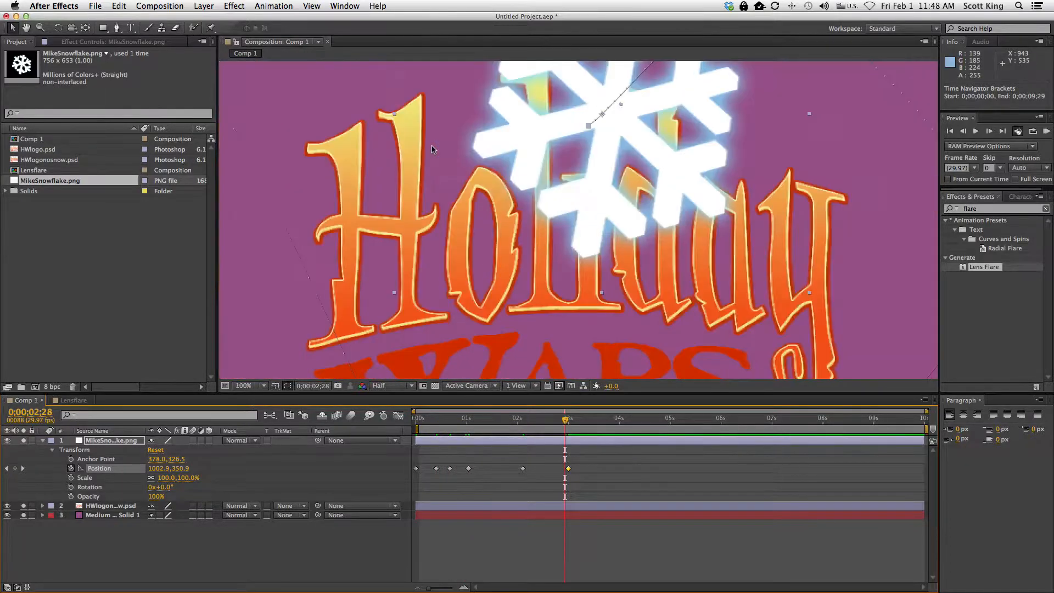
# Raise the lowest motion path point to the frame's lower edge and lengthen the upper-right point's handle to about 1614, 155.
pyautogui.click(481, 182)
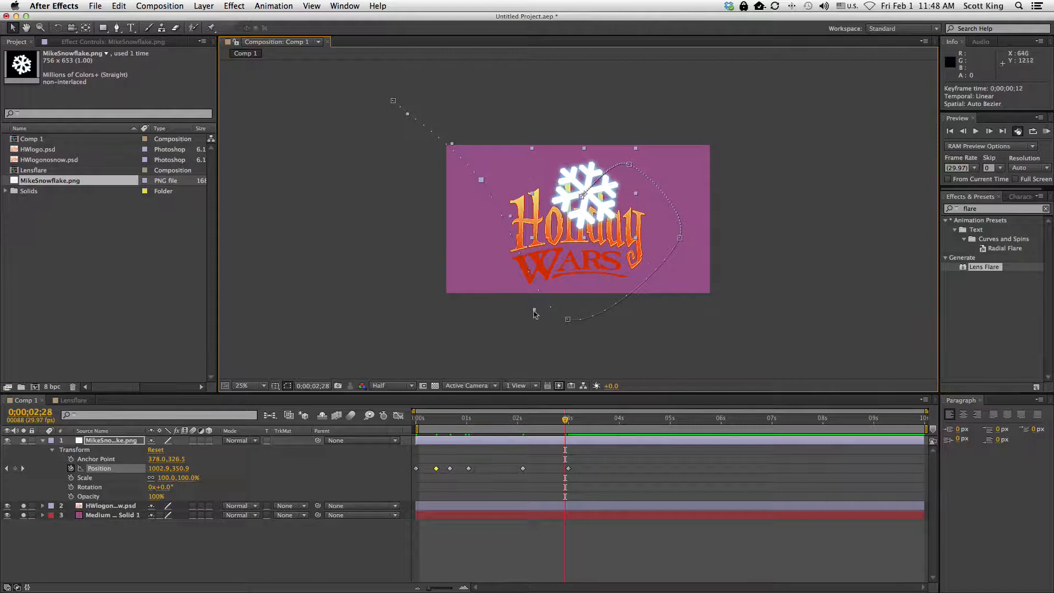
pyautogui.moveTo(534, 310); pyautogui.dragTo(505, 322)
pyautogui.moveTo(572, 318); pyautogui.dragTo(570, 294)
pyautogui.click(630, 166)
pyautogui.moveTo(648, 175); pyautogui.dragTo(667, 166)
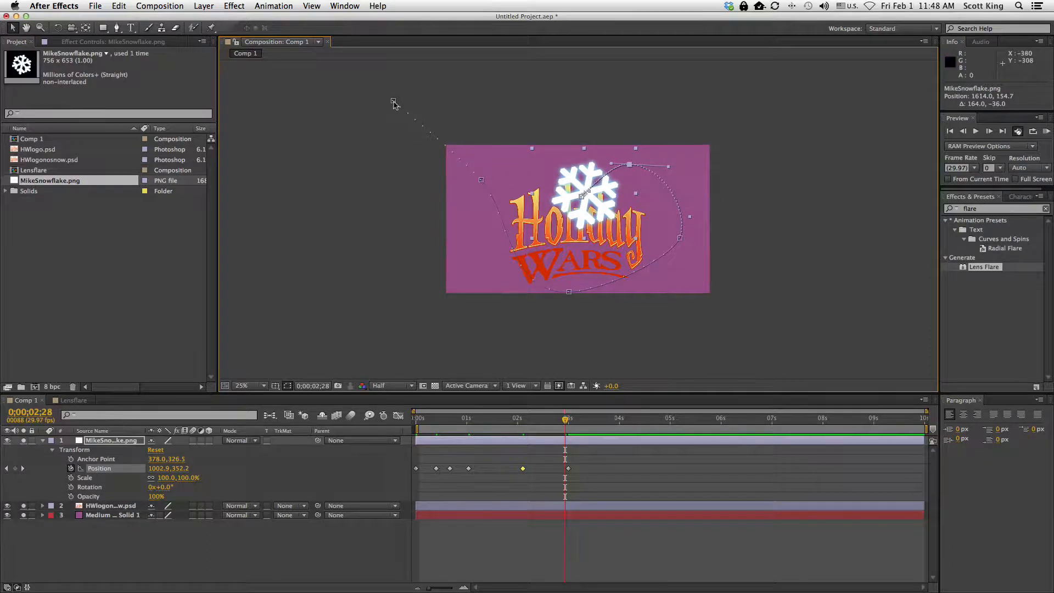
# Move the first motion path point to about -306, -388 and make the second point's handles nearly horizontal.
pyautogui.moveTo(393, 101); pyautogui.dragTo(405, 92)
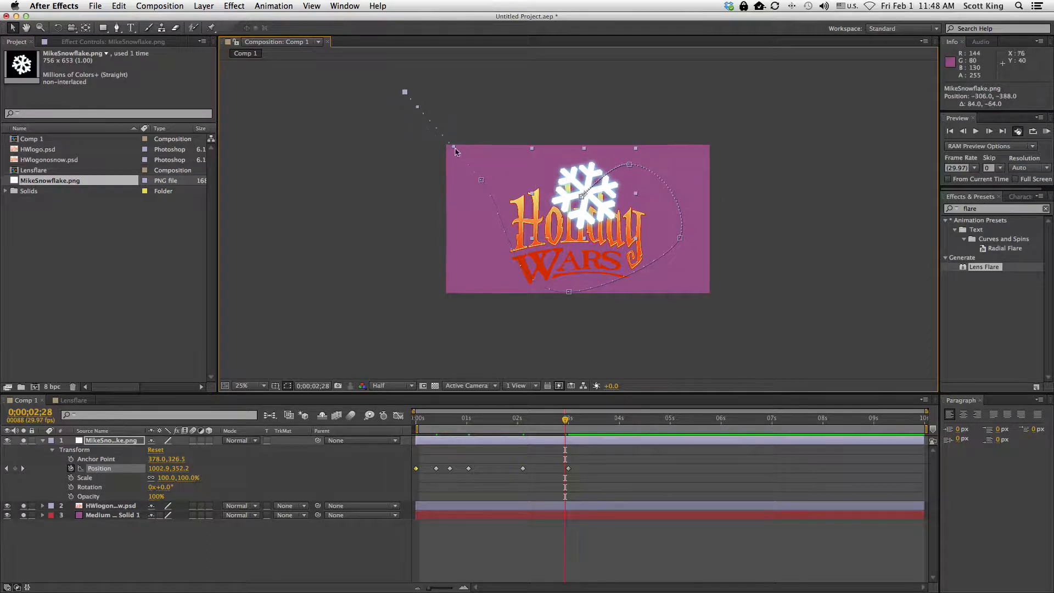
pyautogui.moveTo(420, 138); pyautogui.dragTo(408, 176)
pyautogui.moveTo(482, 182); pyautogui.dragTo(540, 165)
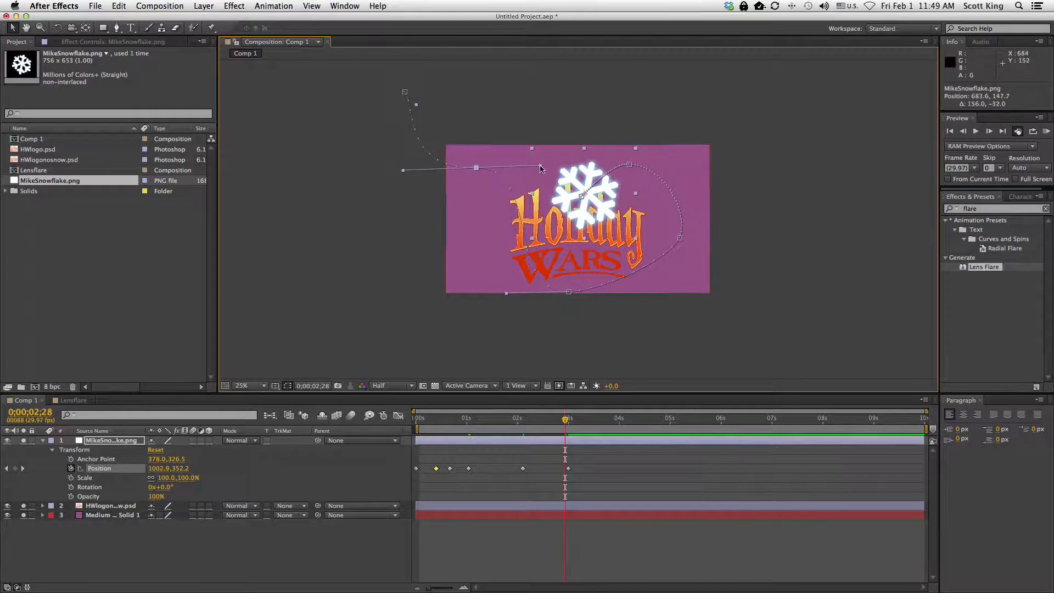
# Tilt the lowest motion path point's handles slightly and move the point to about 874, 1028.
pyautogui.moveTo(569, 296); pyautogui.dragTo(649, 282)
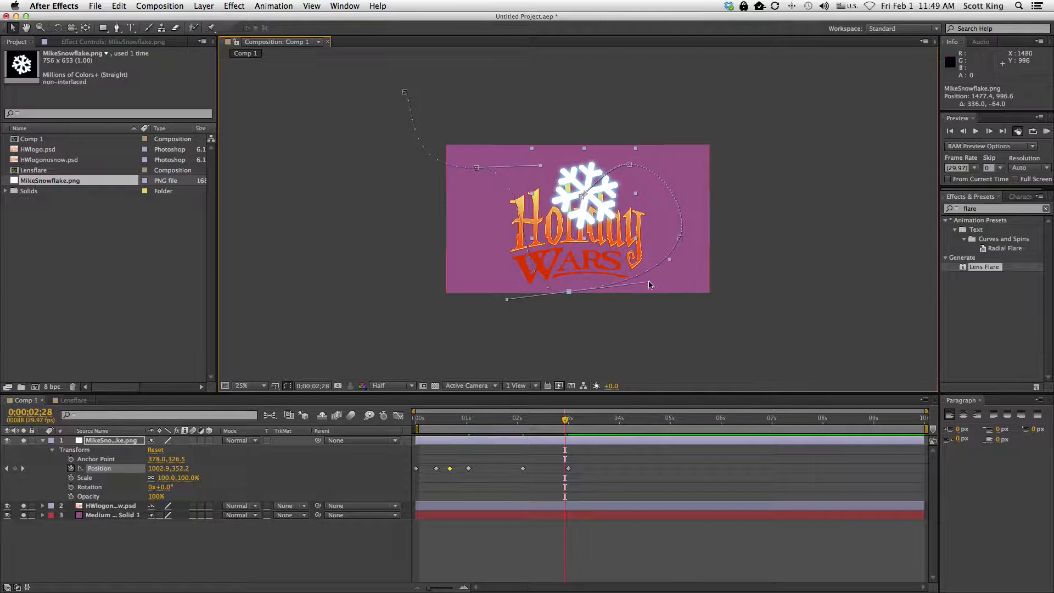
pyautogui.moveTo(569, 292); pyautogui.dragTo(567, 286)
# Set the composition's viewing resolution to Quarter and preview the animation from the beginning.
pyautogui.moveTo(564, 423); pyautogui.dragTo(415, 421)
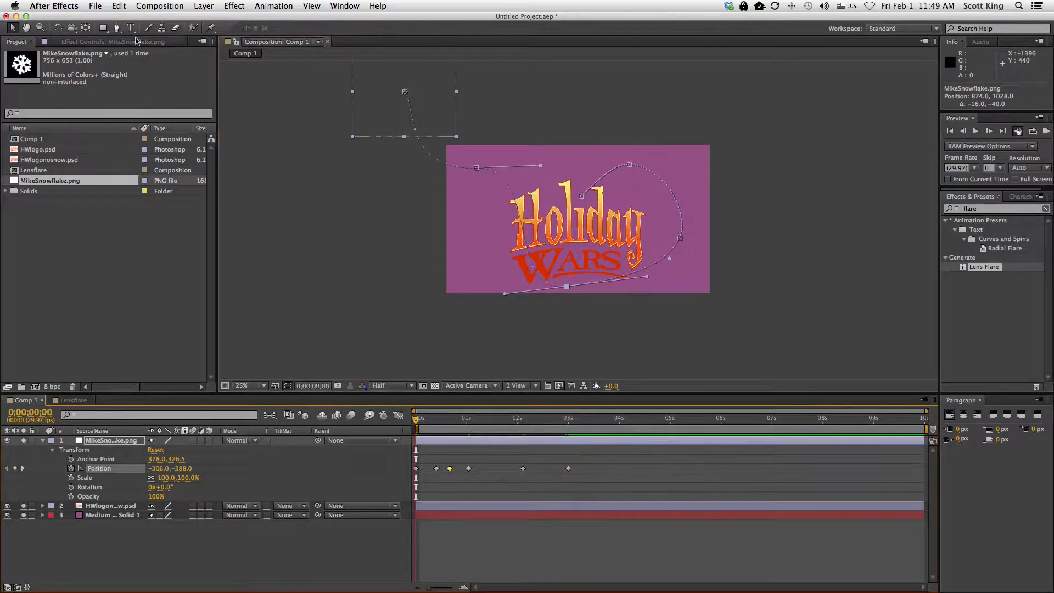
pyautogui.click(407, 389)
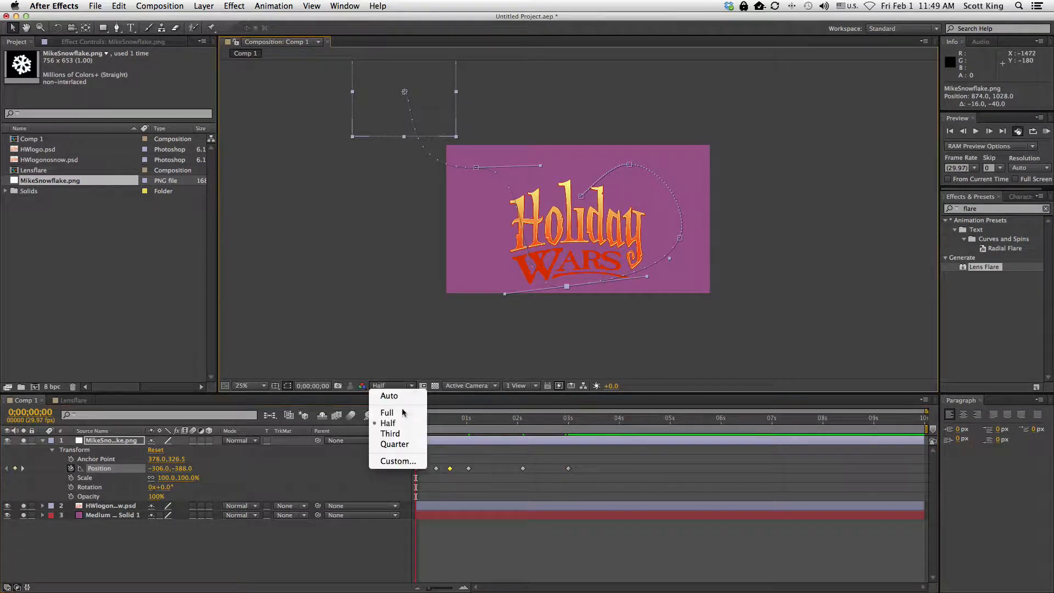
pyautogui.click(394, 445)
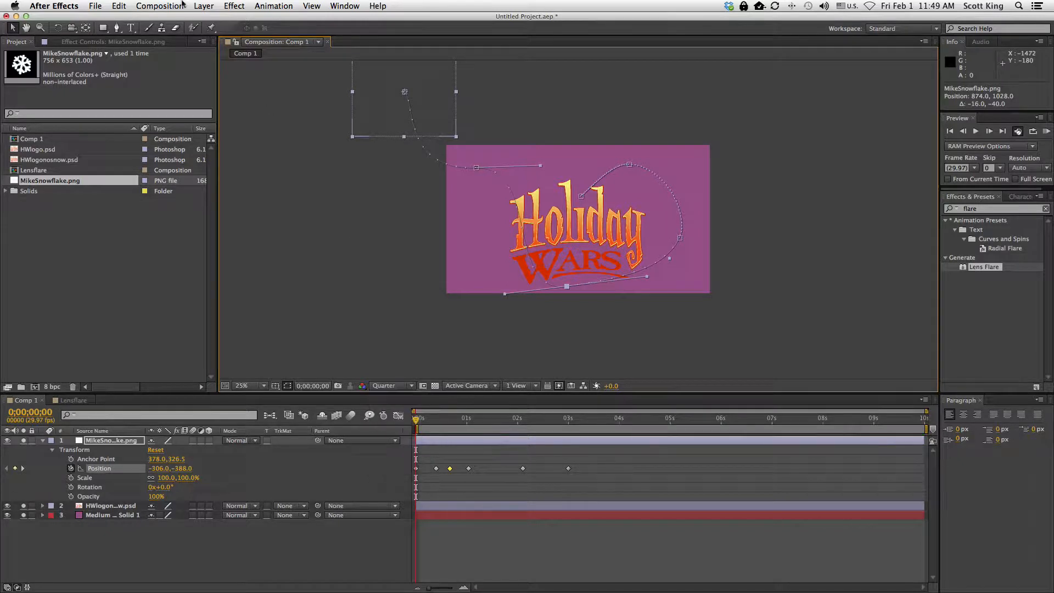
pyautogui.click(160, 6)
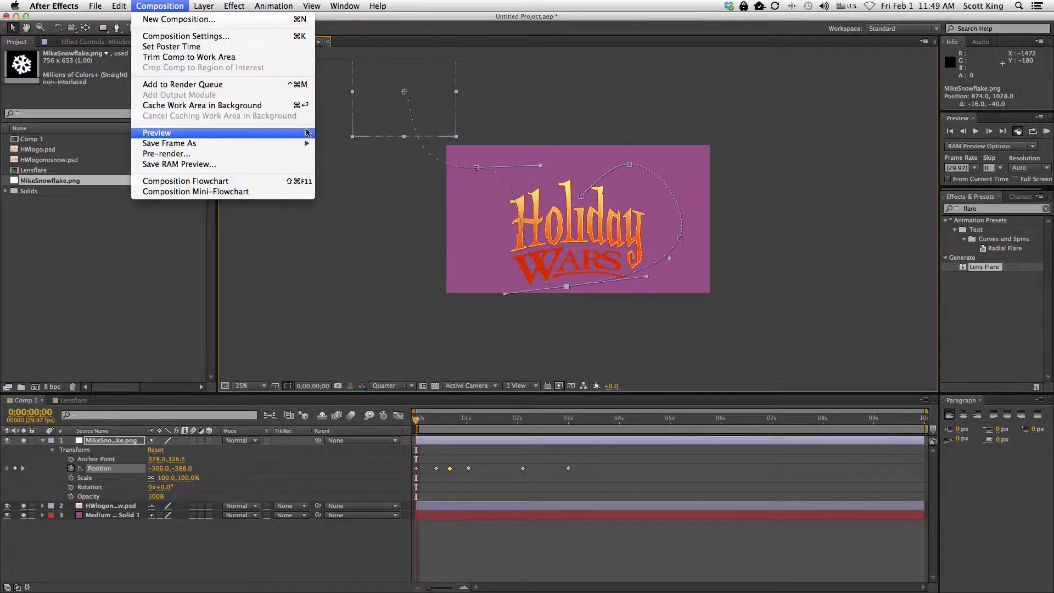
pyautogui.click(337, 172)
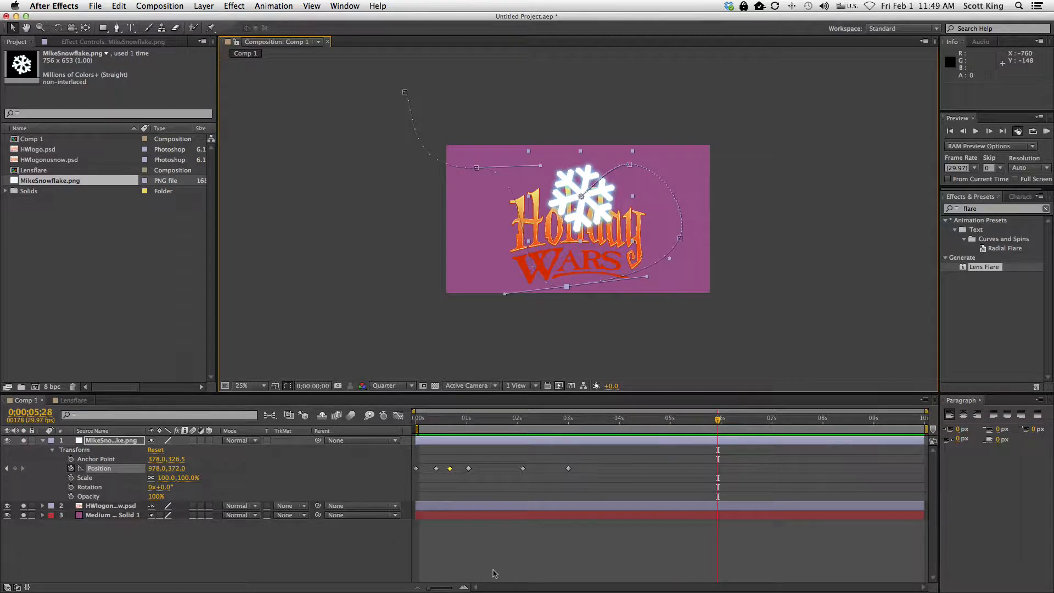
# Spread out the Position keyframes: second near one second, third at 0;00;01;29, fourth at 0;00;03;03, shifting the last two along.
pyautogui.moveTo(427, 454); pyautogui.dragTo(518, 470)
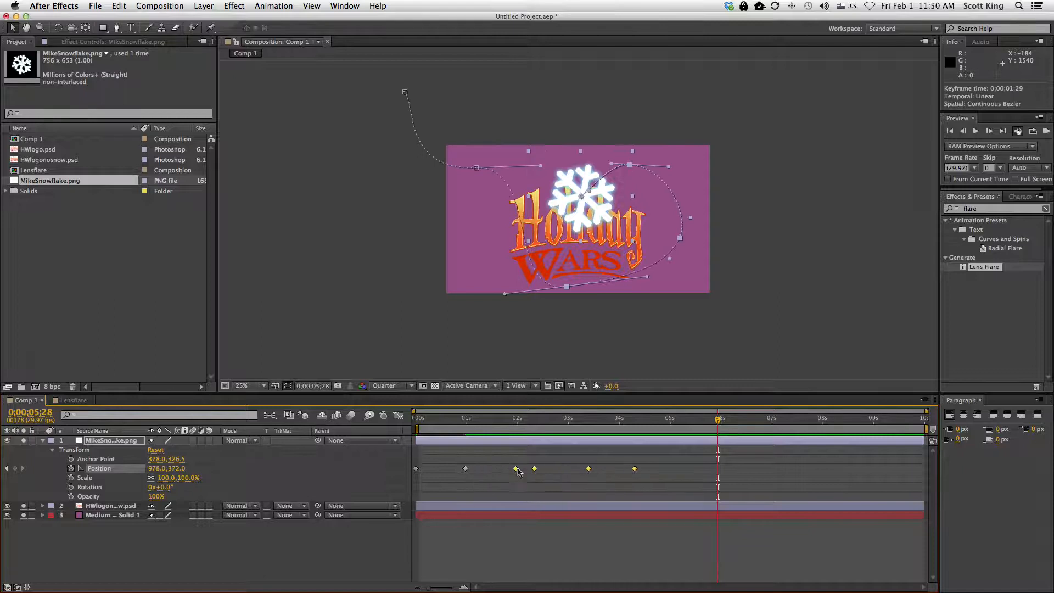
pyautogui.moveTo(662, 454); pyautogui.dragTo(573, 471)
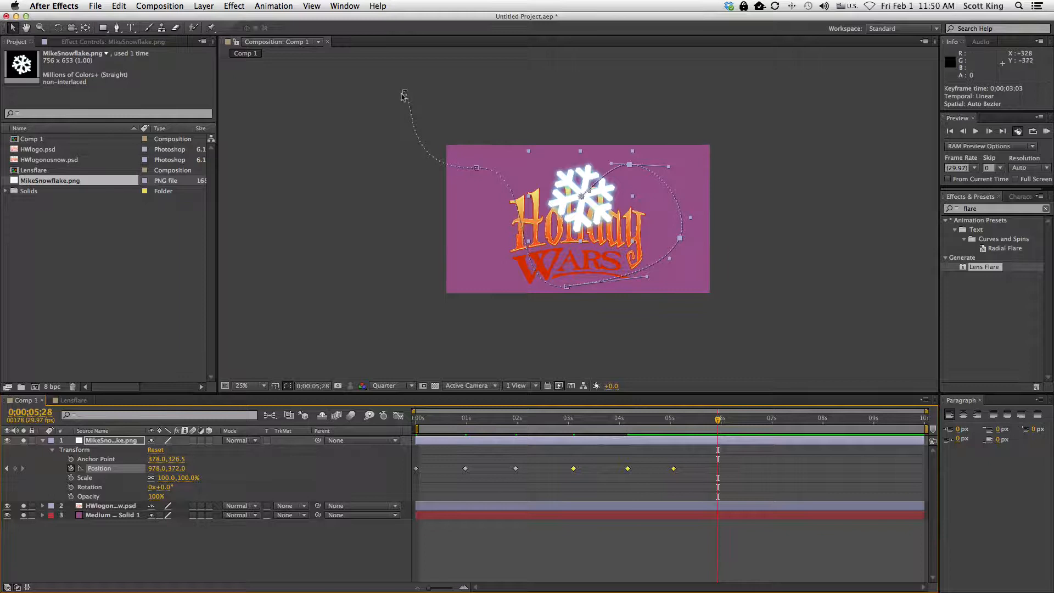
# Rotate the second motion path point's handles to near vertical and shift the point slightly outward and down for a rounder curve.
pyautogui.click(476, 168)
pyautogui.moveTo(542, 171); pyautogui.dragTo(471, 233)
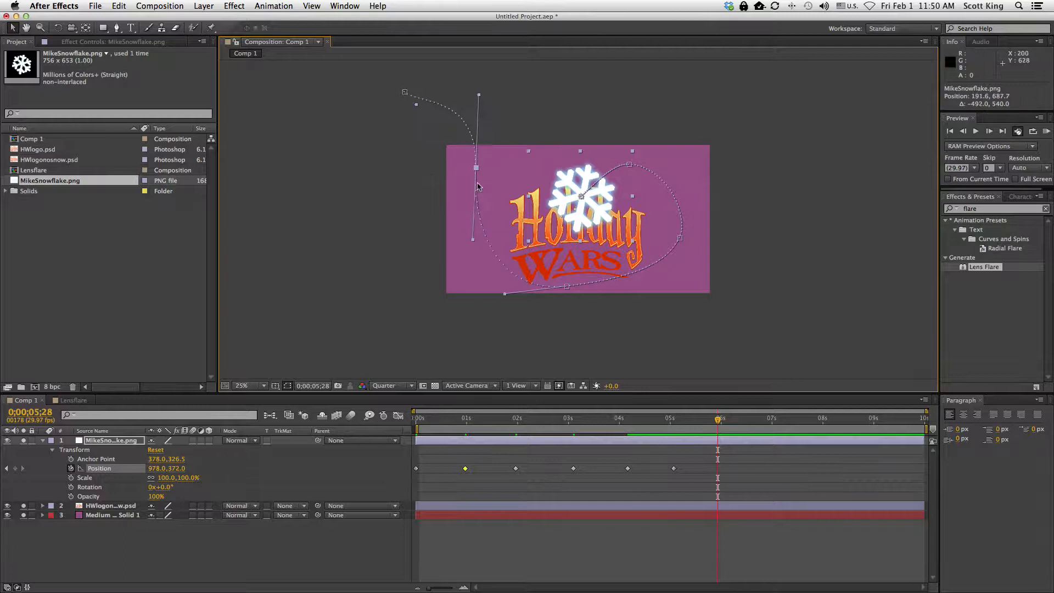
pyautogui.moveTo(481, 95); pyautogui.dragTo(490, 102)
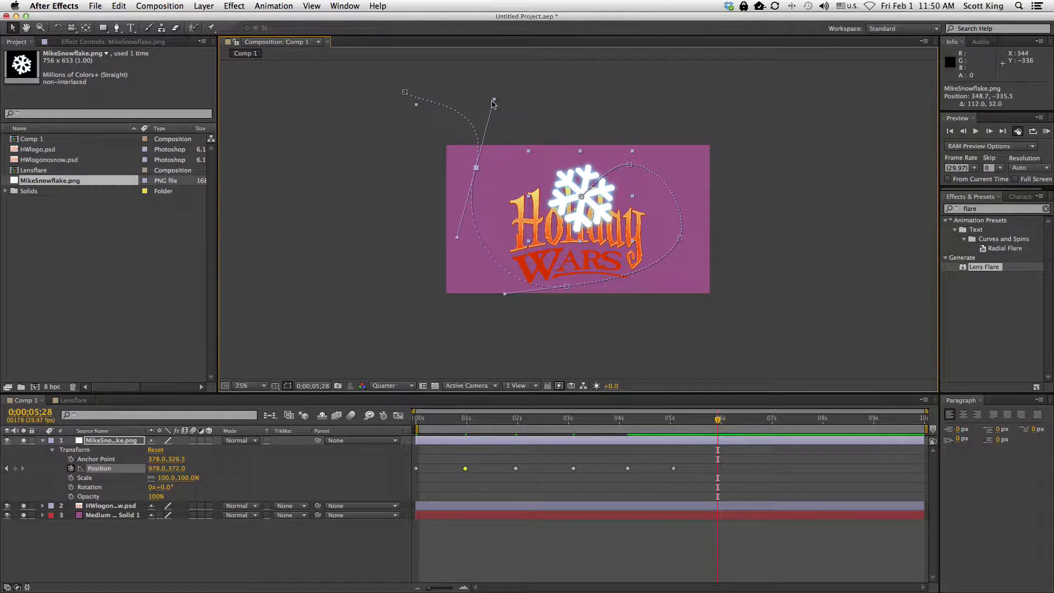
pyautogui.moveTo(477, 168)
pyautogui.mouseDown()
pyautogui.moveTo(452, 174)
pyautogui.moveTo(464, 176)
pyautogui.mouseUp()
pyautogui.click(338, 196)
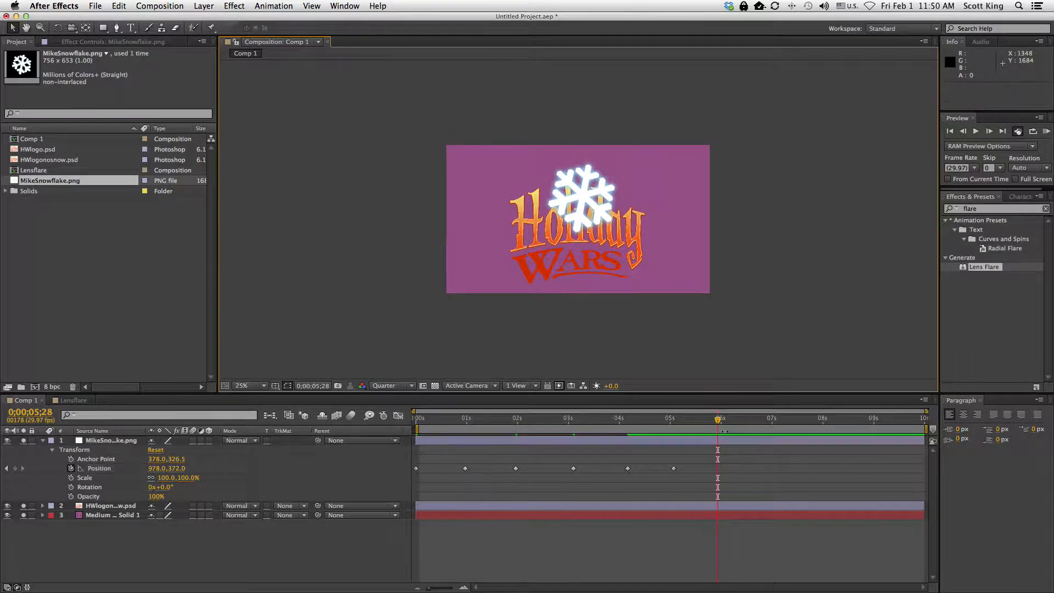
# RAM preview the snowflake animation from the beginning of the composition.
pyautogui.click(696, 420)
pyautogui.click(417, 420)
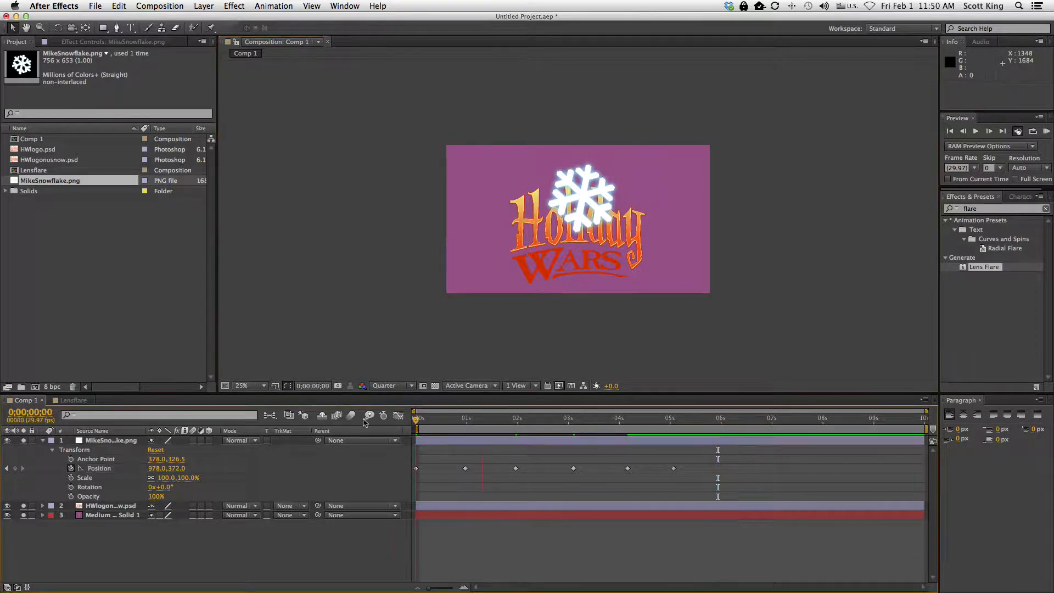
pyautogui.click(154, 6)
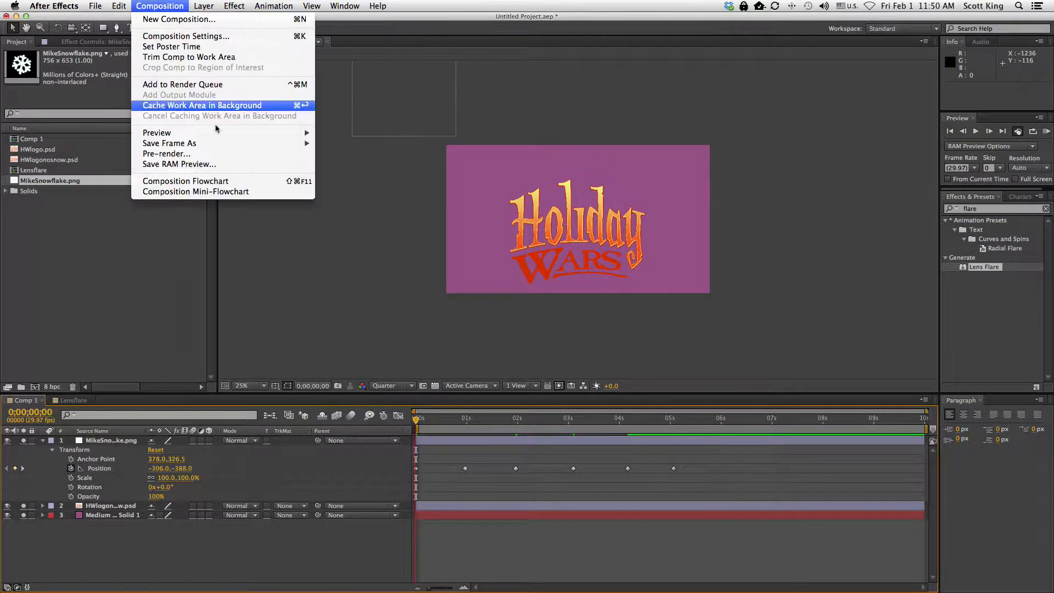
pyautogui.moveTo(296, 133)
pyautogui.click(334, 132)
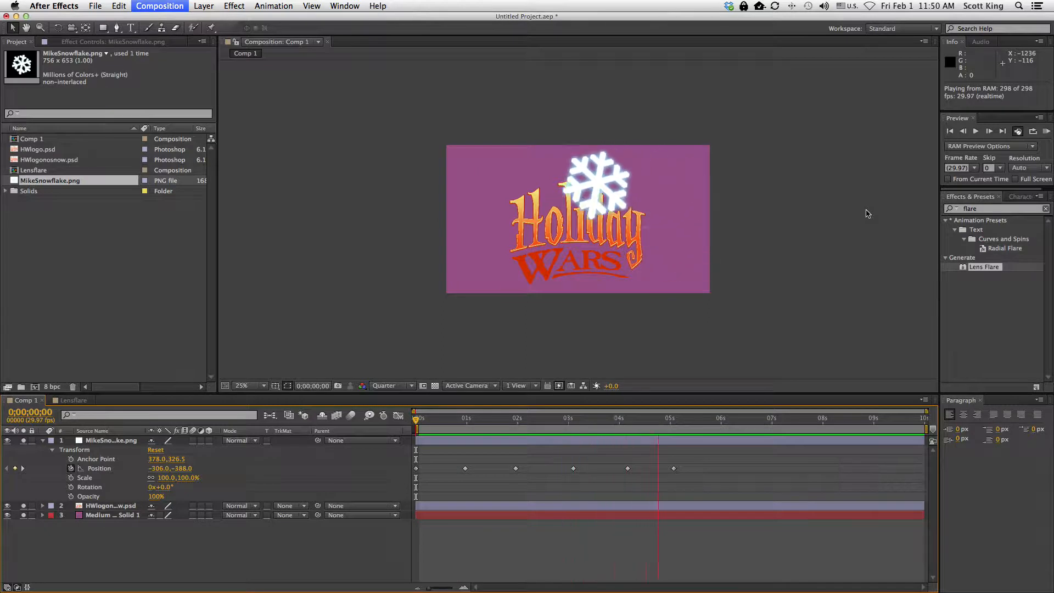
pyautogui.press('space')
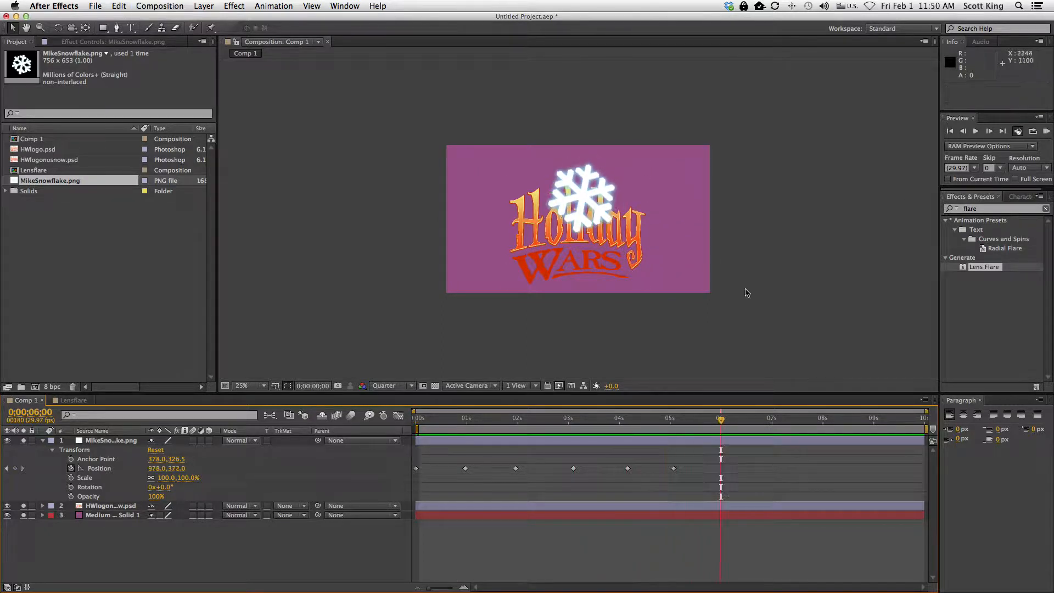
# Tighten the snowflake's Position keyframes, with the second before one second, third past 1.5 s, fourth at 0;00;02;19, and the last two earlier.
pyautogui.moveTo(466, 470); pyautogui.dragTo(499, 470)
pyautogui.moveTo(566, 469); pyautogui.dragTo(545, 470)
pyautogui.moveTo(630, 471); pyautogui.dragTo(607, 471)
pyautogui.moveTo(674, 469); pyautogui.dragTo(596, 469)
# Move the second motion path point to 210, 256 and the lowest to 878, 960, and shift the last two Position keyframes slightly earlier.
pyautogui.moveTo(464, 176); pyautogui.dragTo(475, 180)
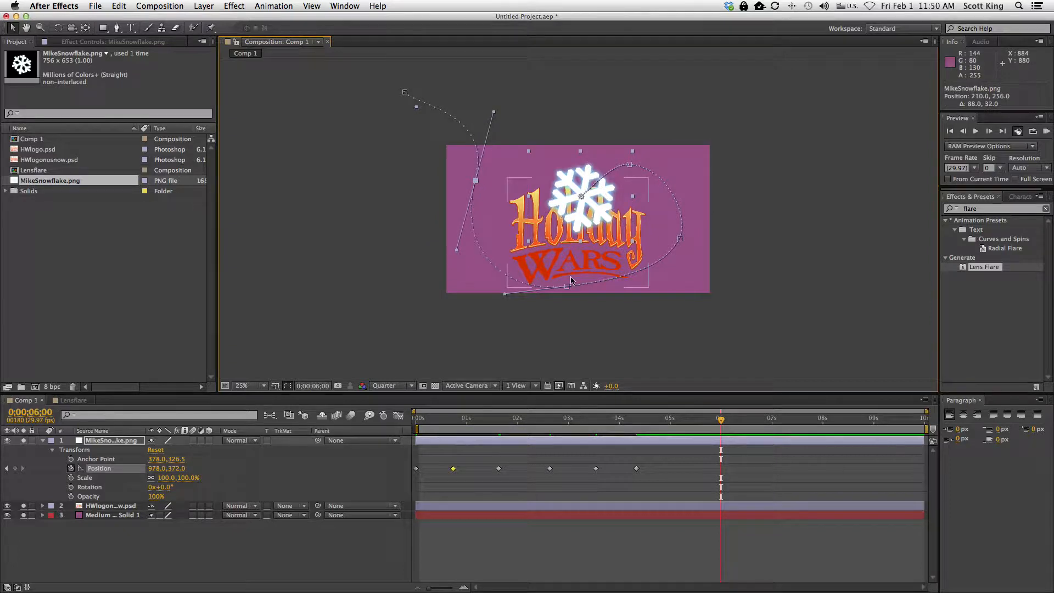
pyautogui.moveTo(567, 285); pyautogui.dragTo(567, 277)
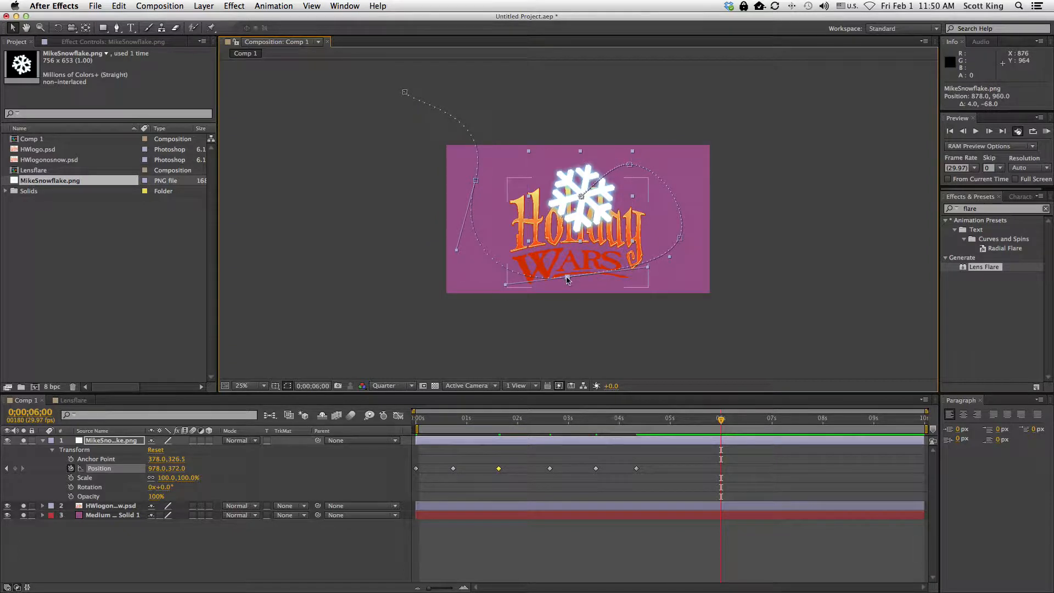
pyautogui.click(637, 468)
pyautogui.moveTo(596, 468); pyautogui.dragTo(593, 469)
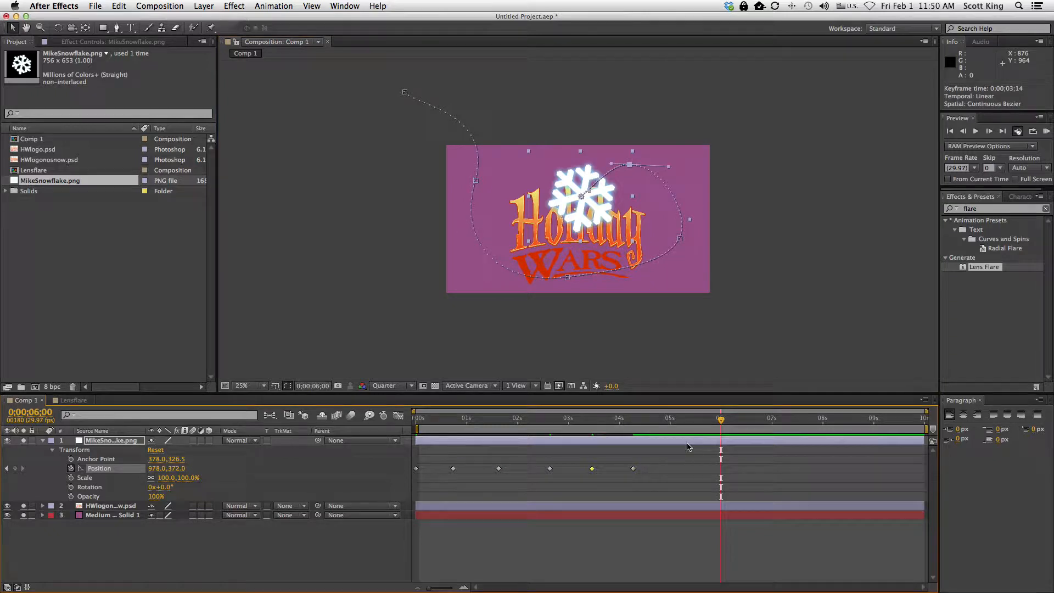
# Return to the start and RAM preview the snowflake's retimed flight around the logo.
pyautogui.moveTo(721, 421); pyautogui.dragTo(387, 444)
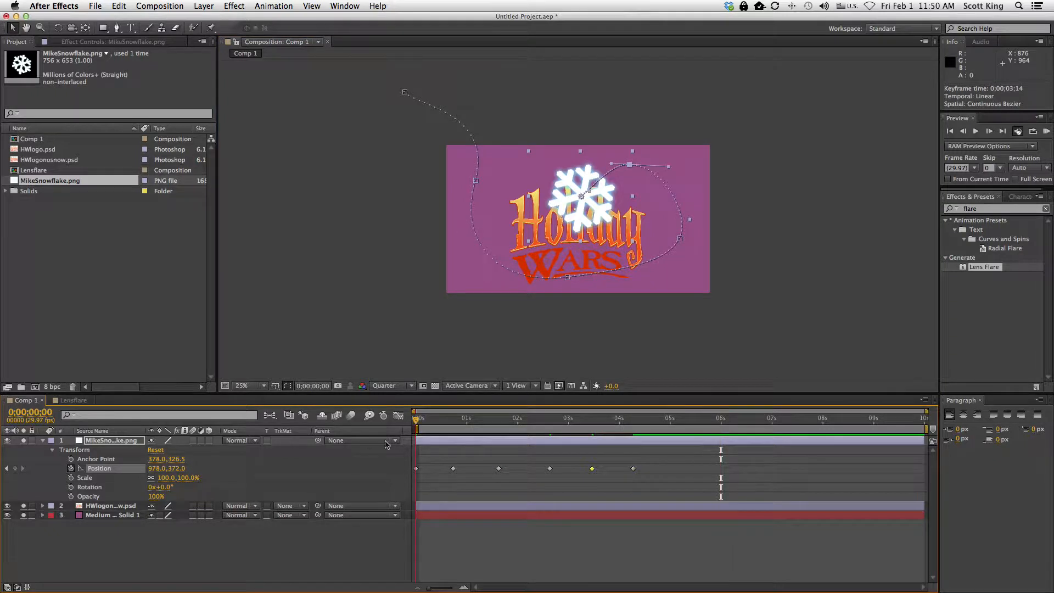
pyautogui.click(136, 5)
pyautogui.moveTo(220, 135)
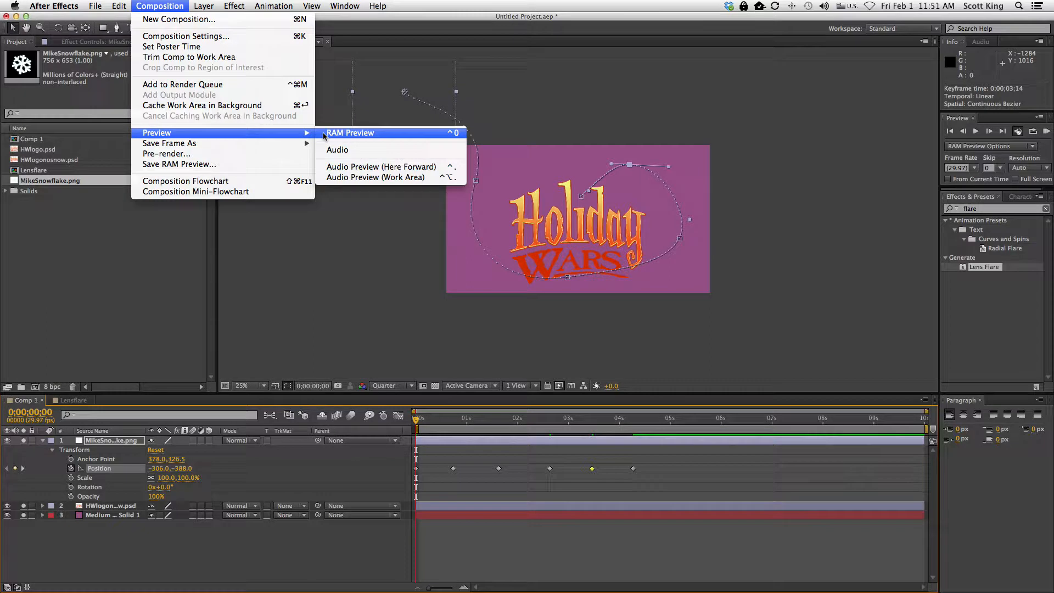
pyautogui.click(323, 137)
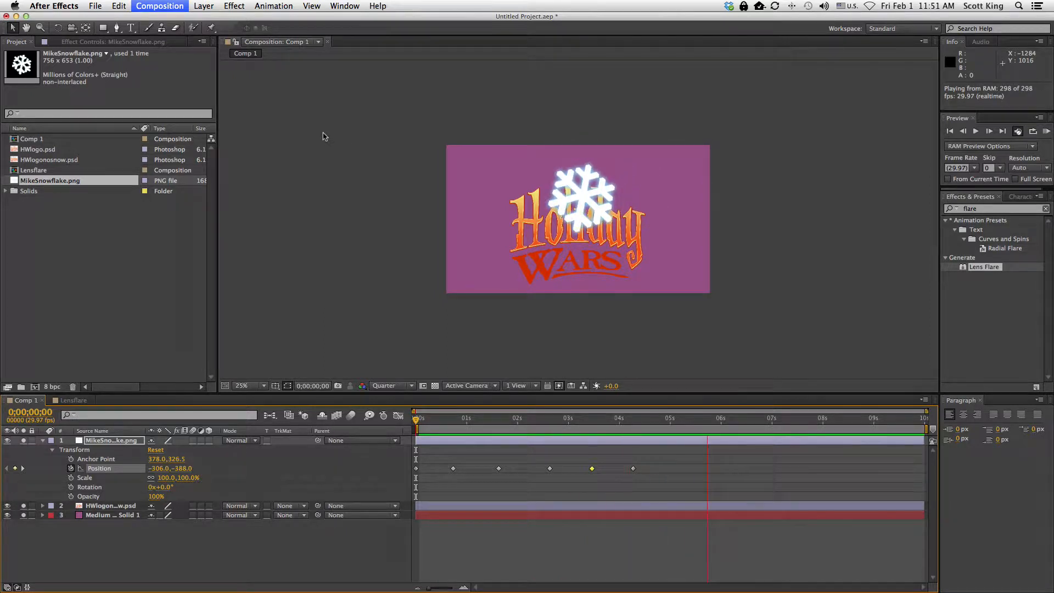
pyautogui.press('space')
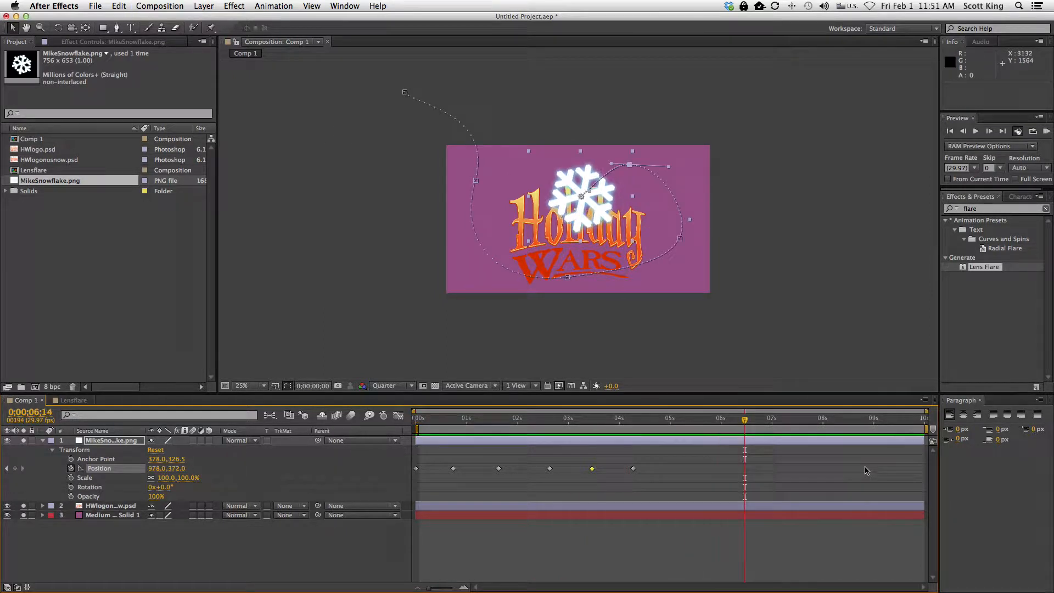
# Move the second motion path point to 230, 260 and the lowest point to 882, 912.
pyautogui.click(476, 181)
pyautogui.moveTo(476, 184); pyautogui.dragTo(480, 184)
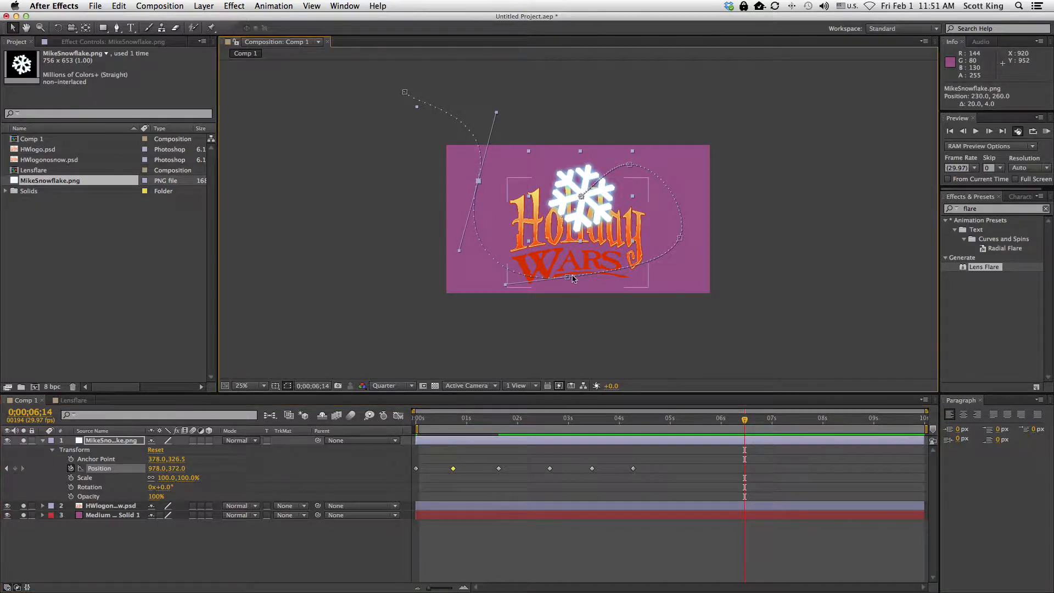
pyautogui.moveTo(566, 276); pyautogui.dragTo(568, 271)
# Start keyframing the snowflake's Scale at 0;00;00;00 with a value of 118%.
pyautogui.moveTo(745, 420); pyautogui.dragTo(384, 422)
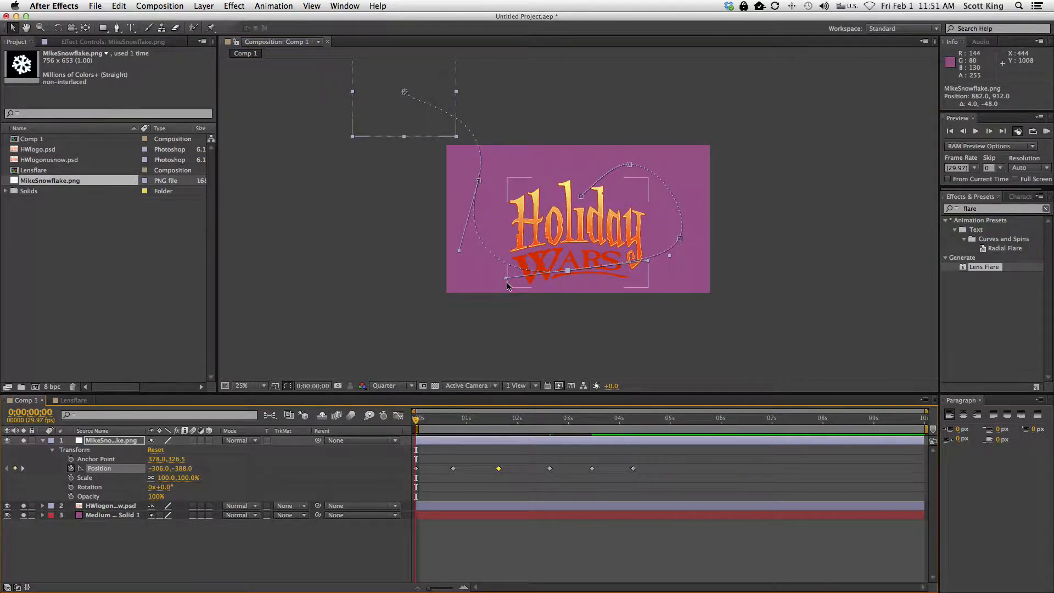
pyautogui.click(98, 478)
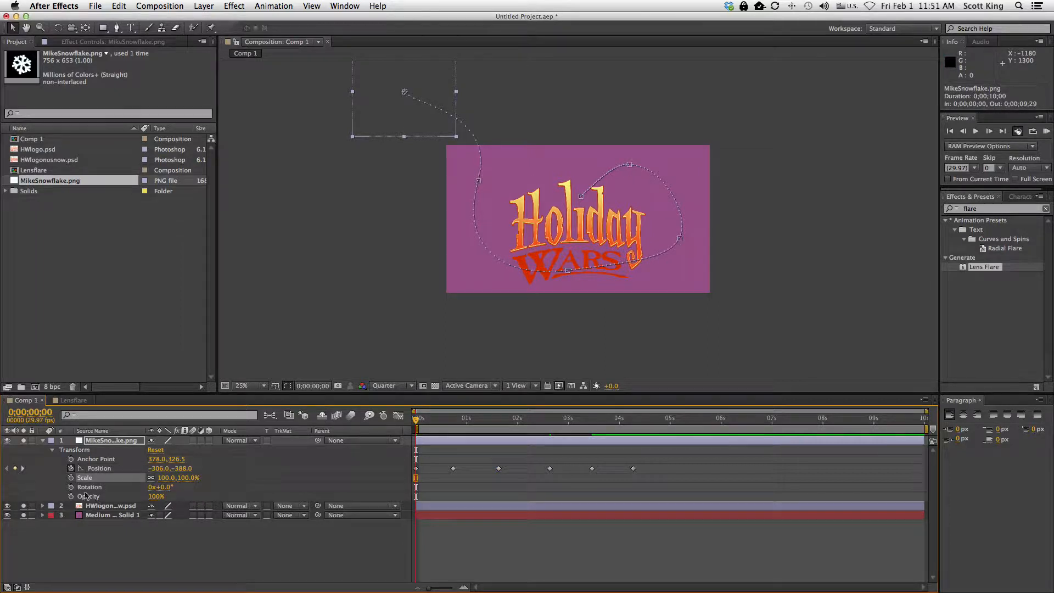
pyautogui.click(71, 478)
pyautogui.moveTo(168, 478); pyautogui.dragTo(175, 478)
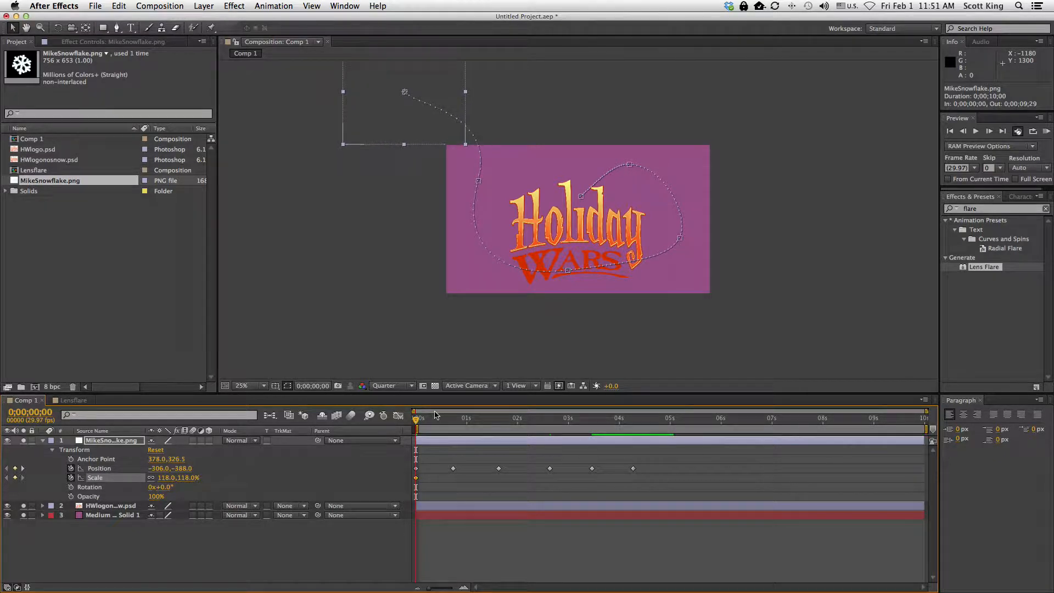
# Check the snowflake's position around 0;00;01;05 and raise the lowest motion path point to 886, 844.
pyautogui.moveTo(416, 420); pyautogui.dragTo(478, 429)
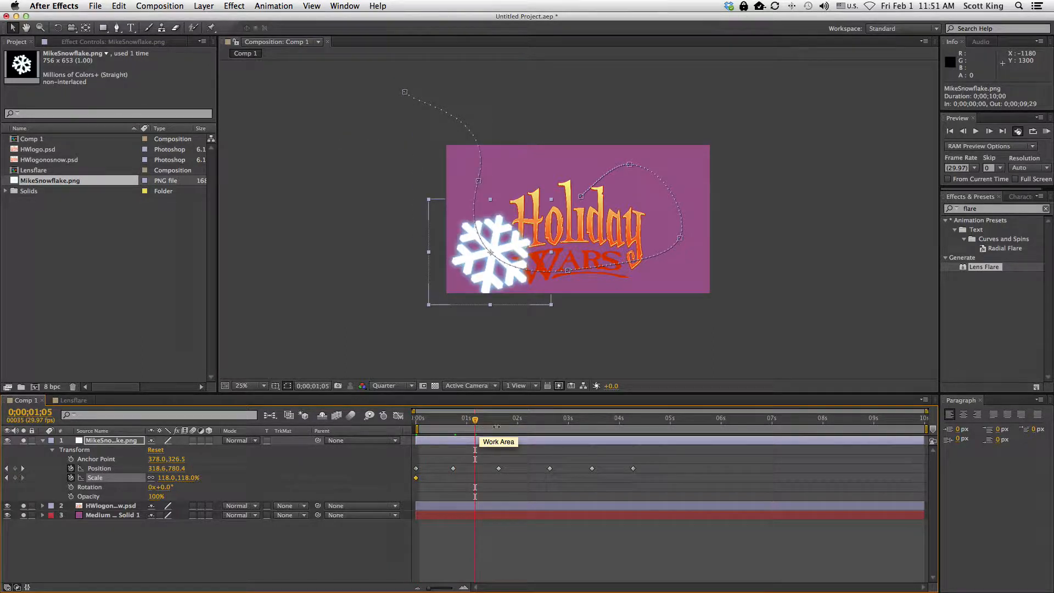
pyautogui.click(568, 270)
pyautogui.moveTo(568, 270); pyautogui.dragTo(569, 261)
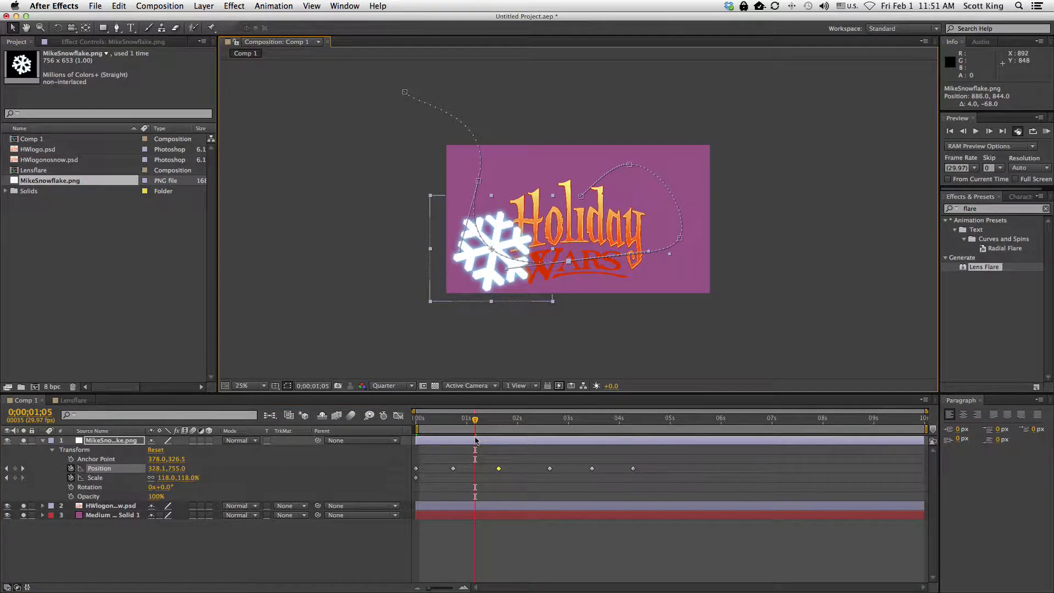
# Add Scale keyframes holding 118% at 0;00;02;19 and one frame later at 0;00;02;20.
pyautogui.moveTo(477, 422); pyautogui.dragTo(550, 423)
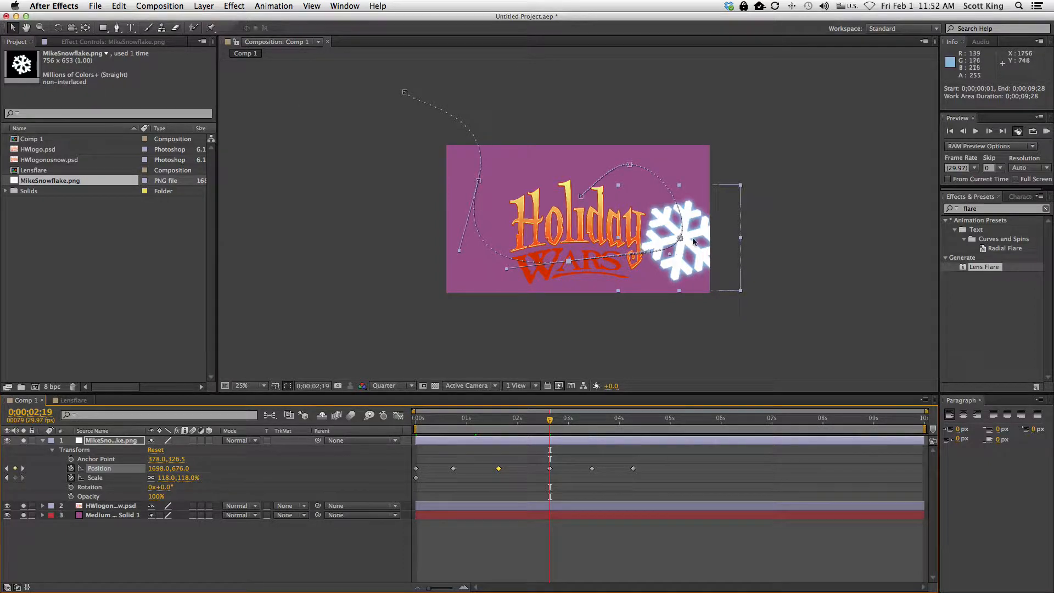
pyautogui.moveTo(425, 589); pyautogui.dragTo(493, 591)
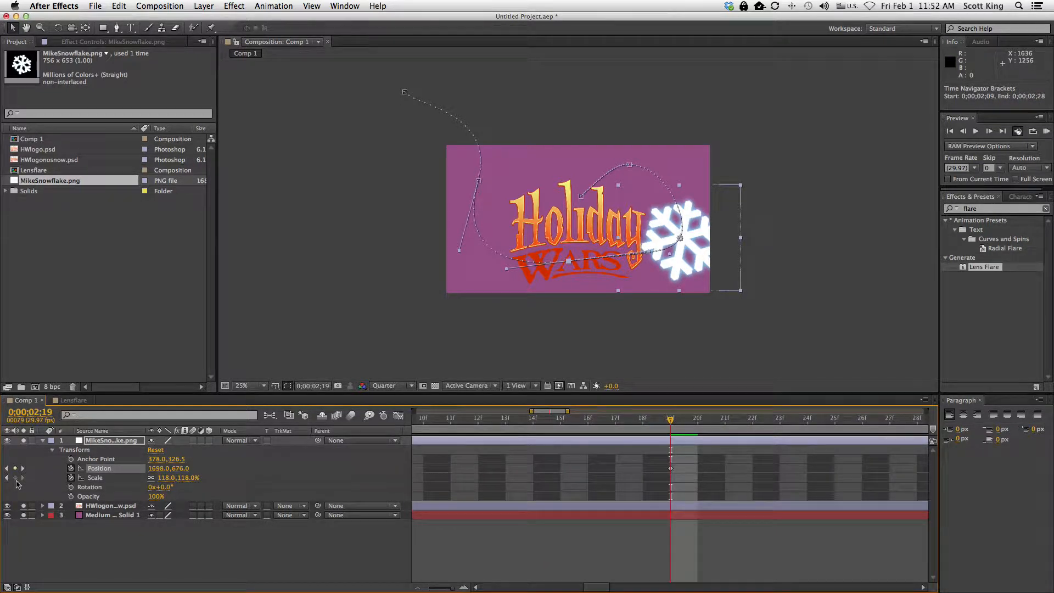
pyautogui.click(95, 482)
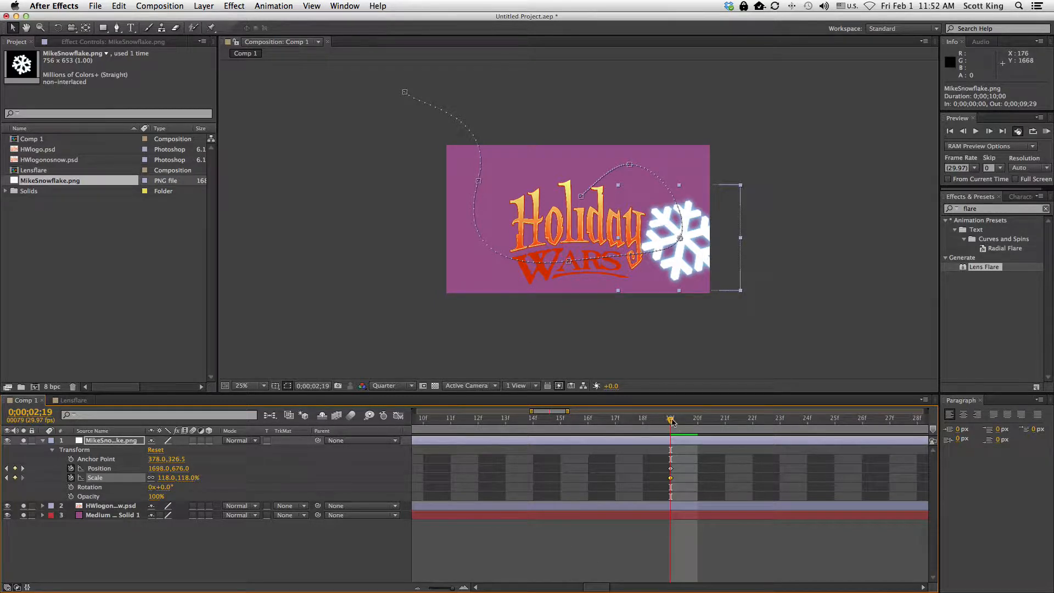
pyautogui.click(691, 423)
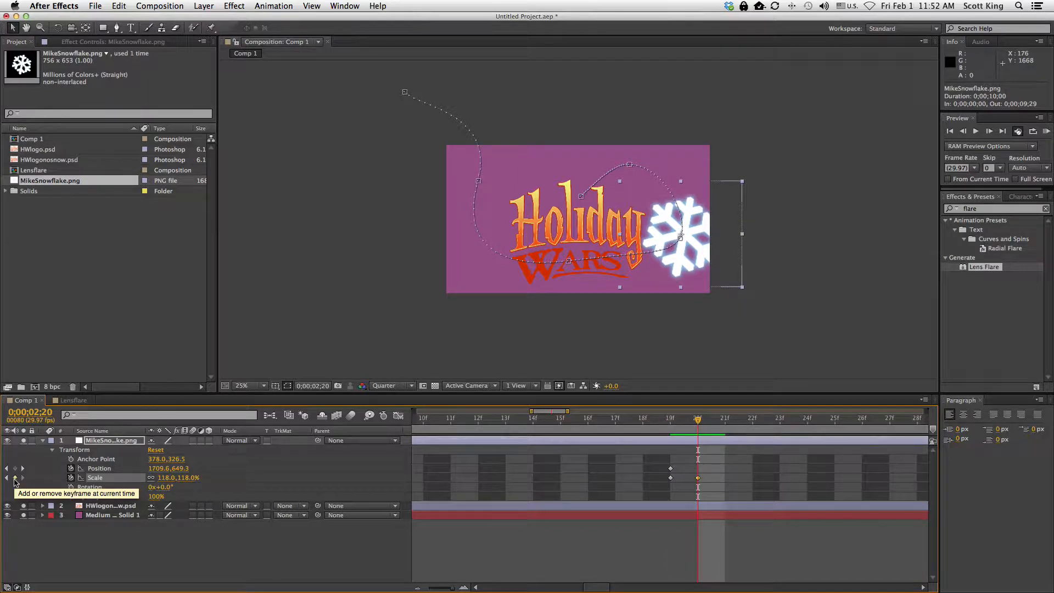
# Set the snowflake's Scale to 22% at the final Position keyframe, 0;00;04;08.
pyautogui.moveTo(455, 588); pyautogui.dragTo(443, 590)
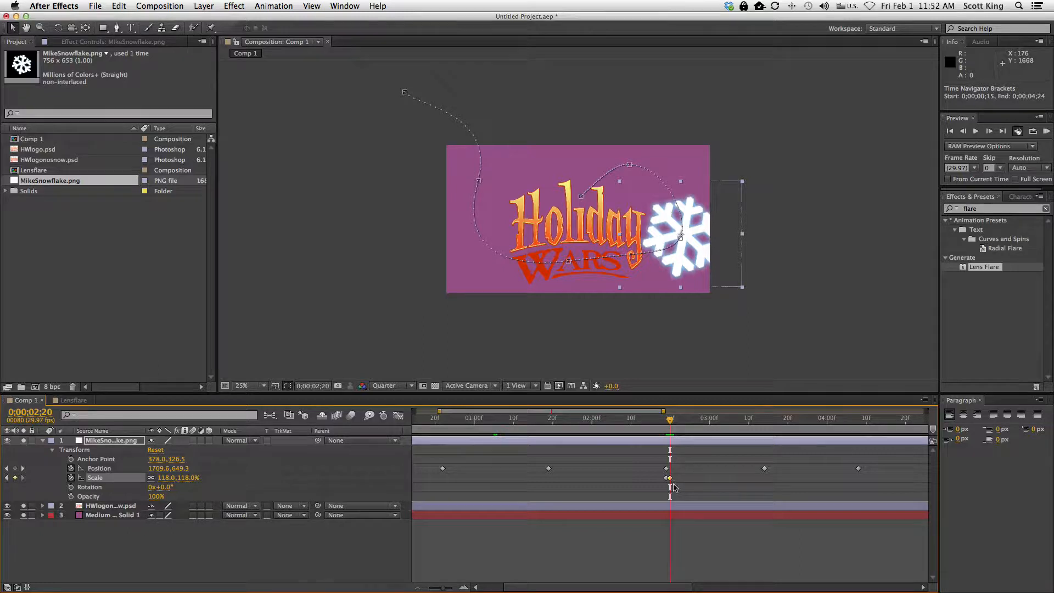
pyautogui.scroll(-1, 669, 405)
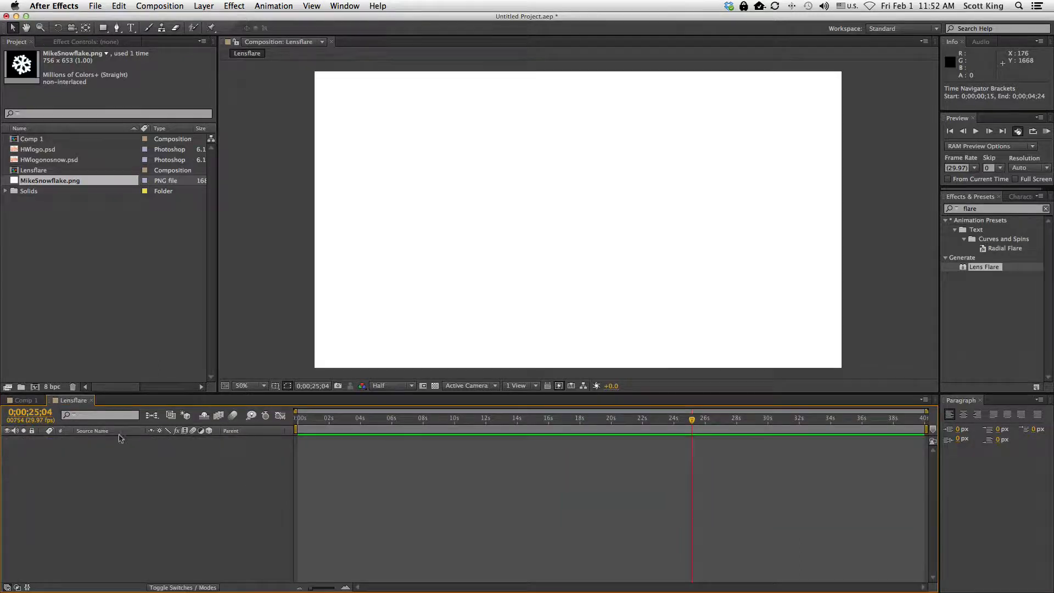
pyautogui.click(26, 400)
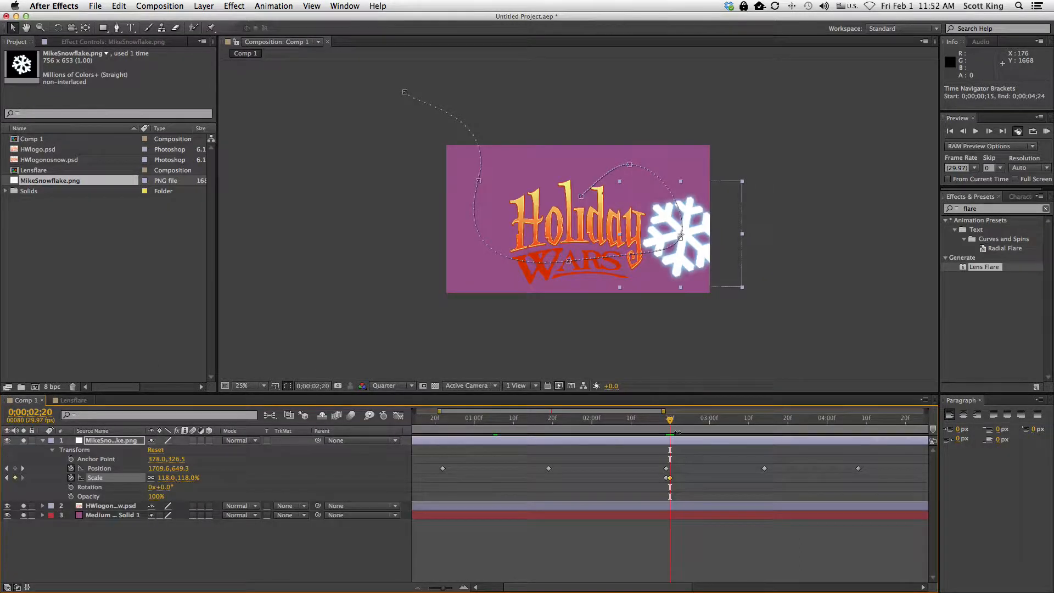
pyautogui.moveTo(670, 421); pyautogui.dragTo(860, 434)
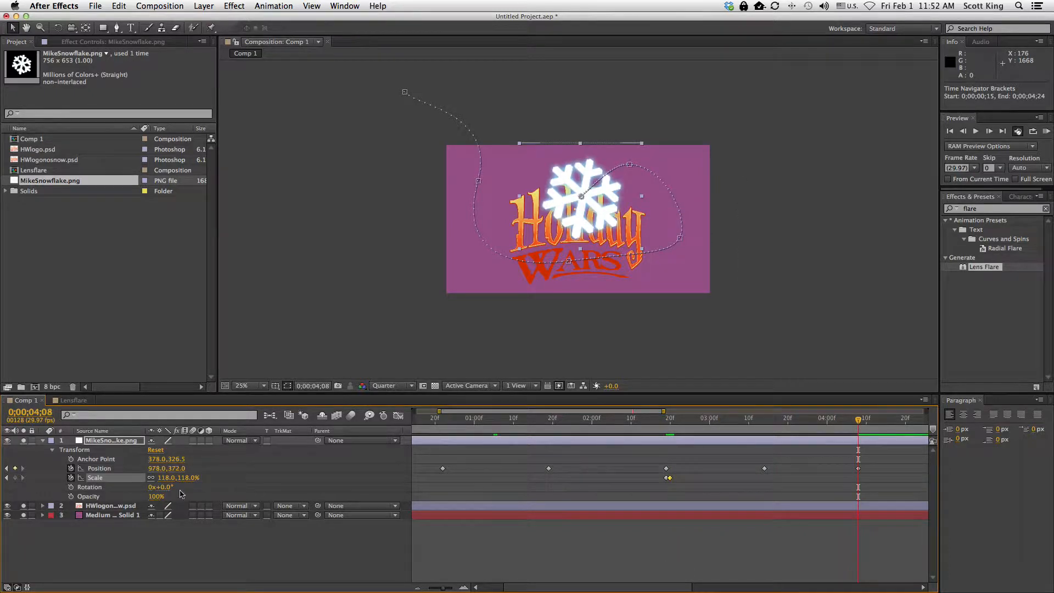
pyautogui.moveTo(172, 478); pyautogui.dragTo(145, 479)
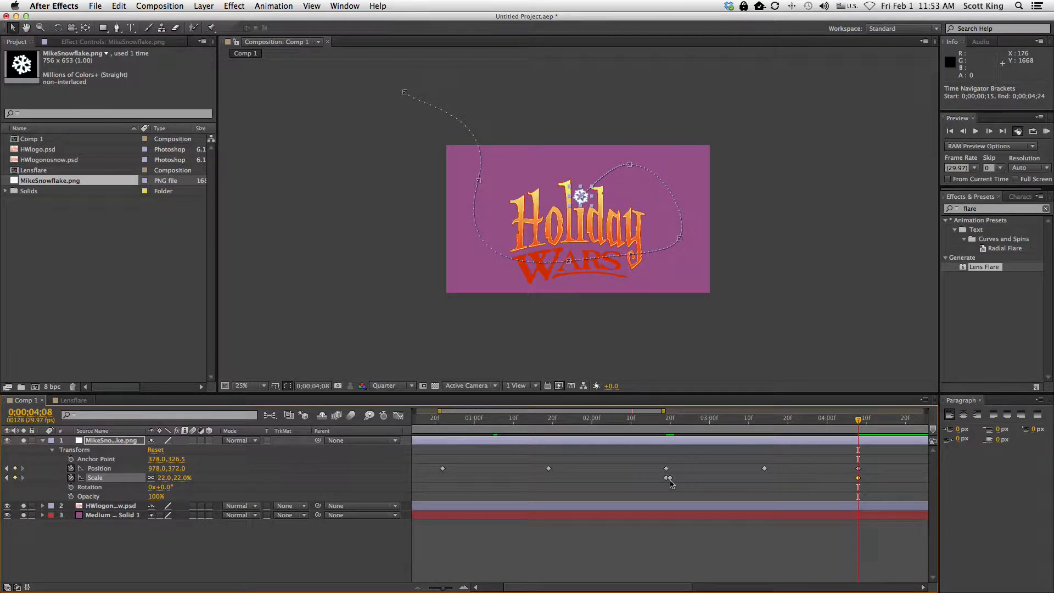
# RAM preview the animation from the beginning to check the snowflake shrinking as it lands on the logo.
pyautogui.moveTo(853, 421); pyautogui.dragTo(409, 468)
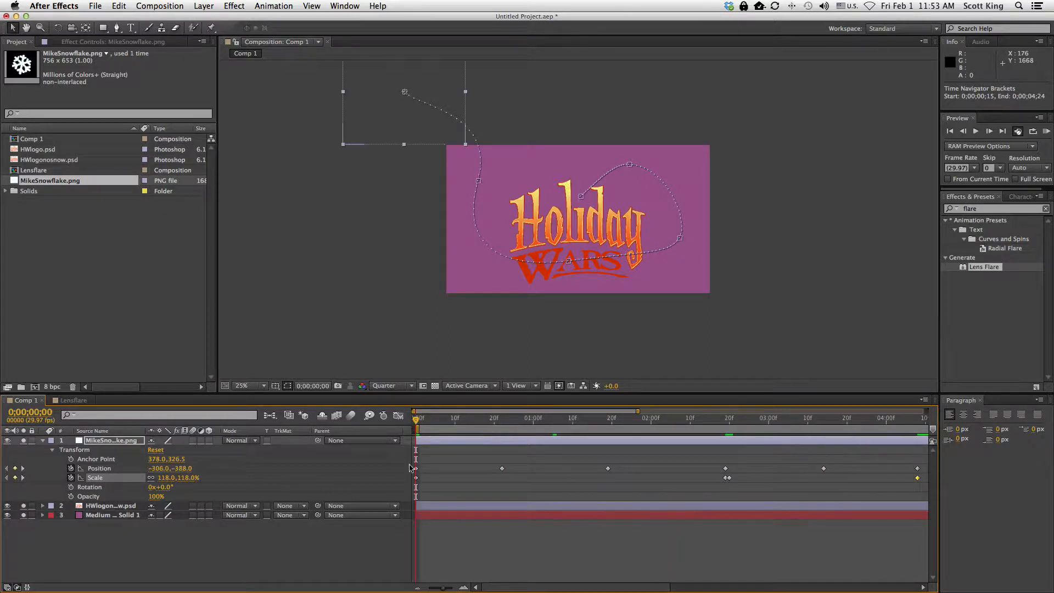
pyautogui.click(158, 6)
pyautogui.moveTo(202, 134)
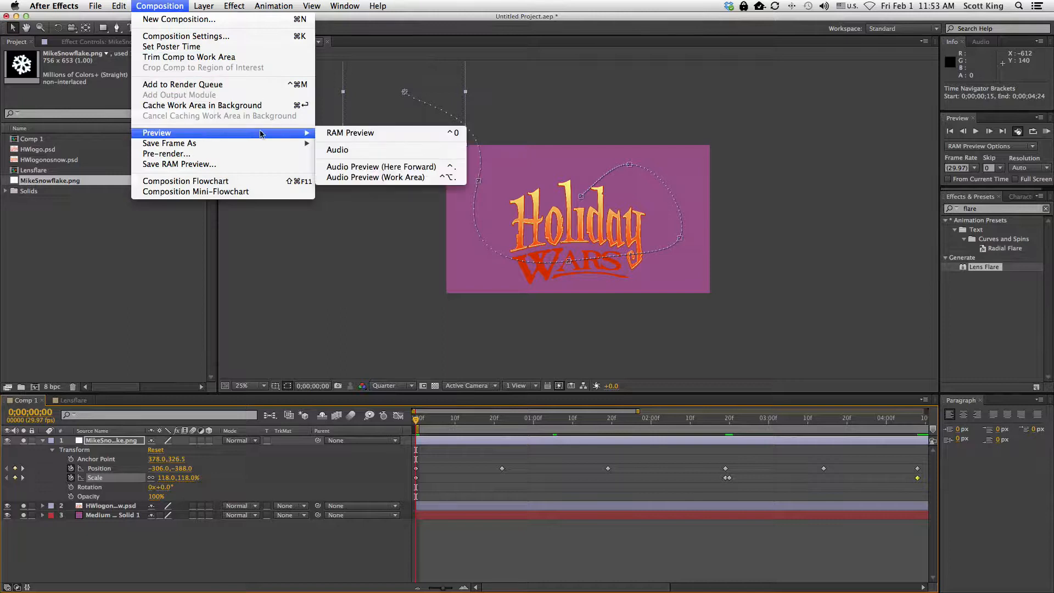
pyautogui.click(337, 133)
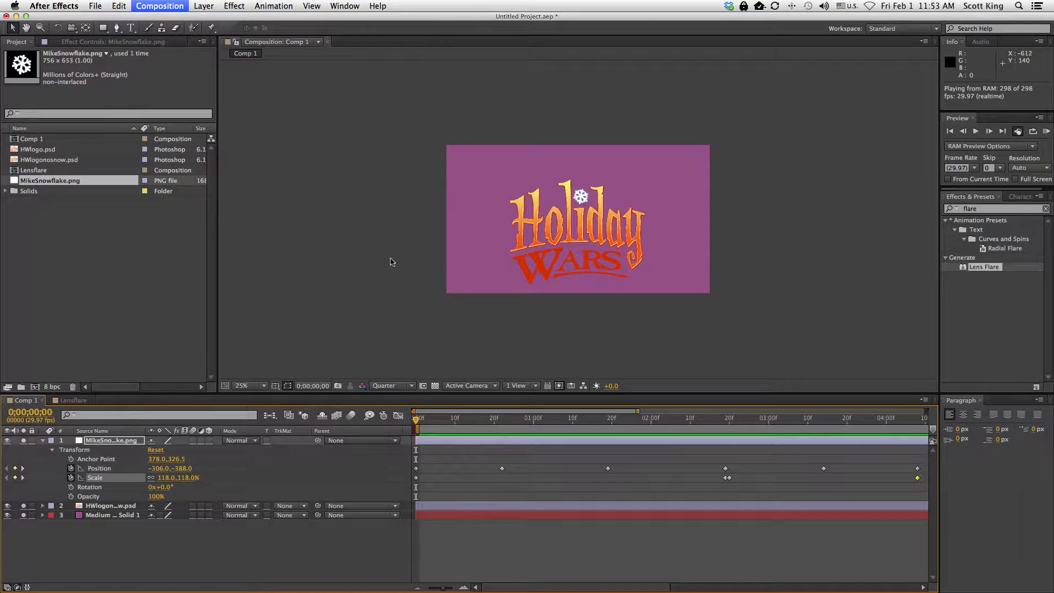
pyautogui.press('space')
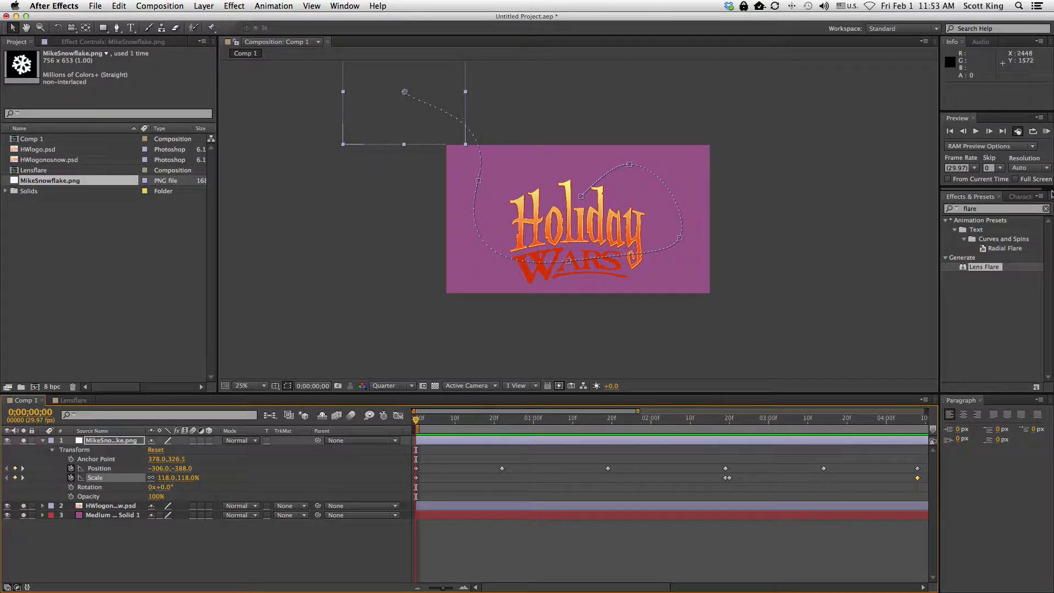
# Search the effects for "flare" and select the Lens Flare effect.
pyautogui.click(993, 210)
pyautogui.press('BackSpace')
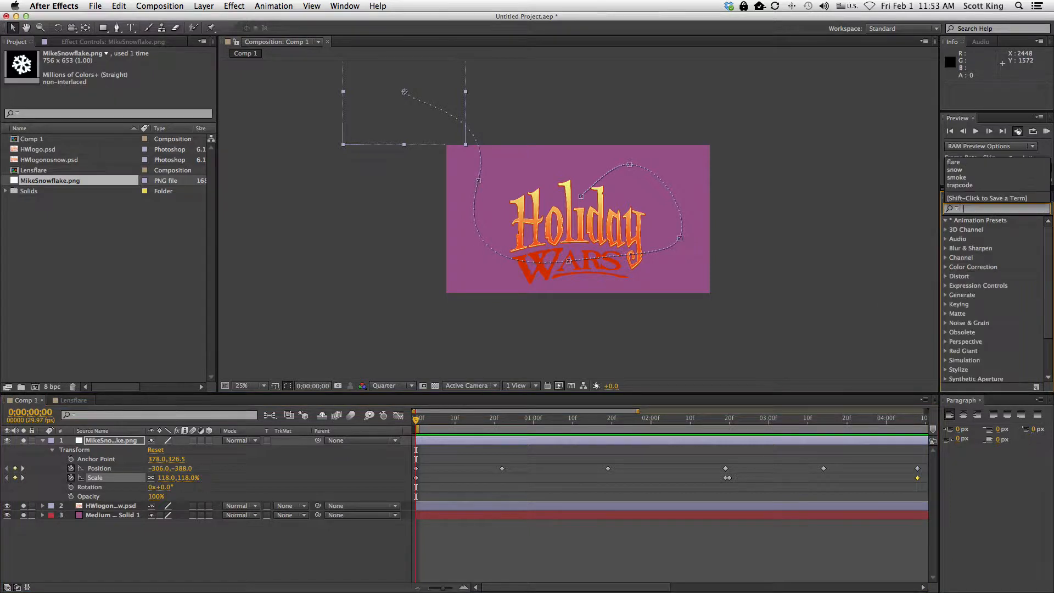
pyautogui.write('flare')
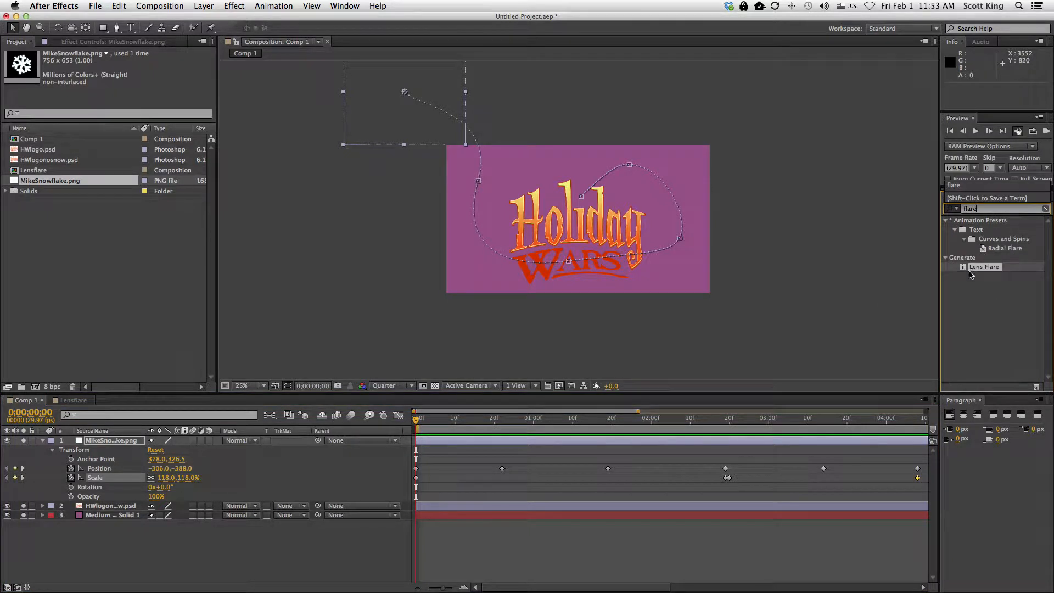
pyautogui.click(970, 278)
pyautogui.click(967, 269)
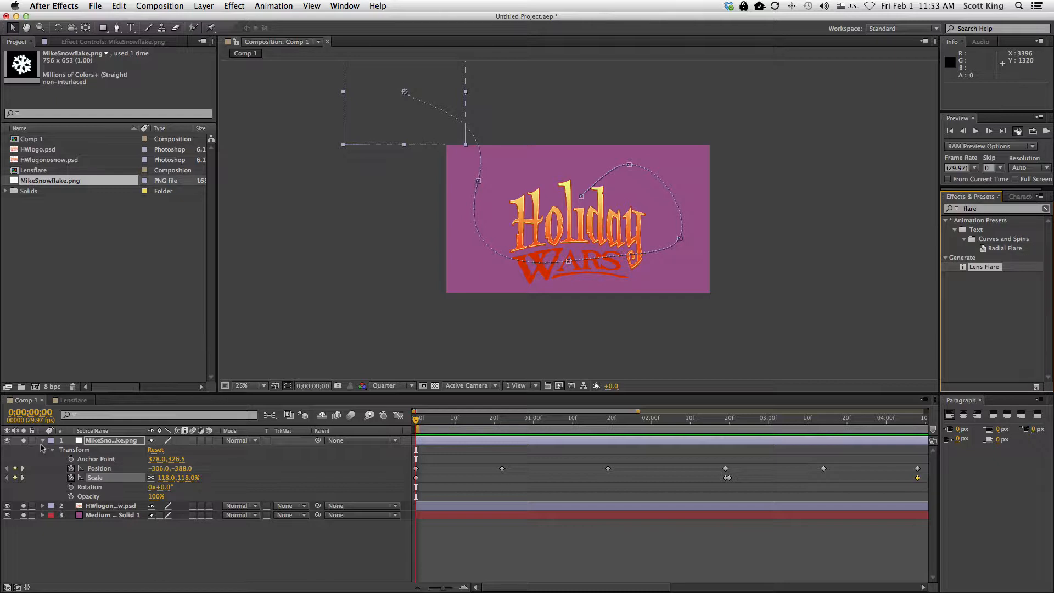
# Collapse the snowflake layer's properties and lock all three layers in the composition.
pyautogui.click(44, 446)
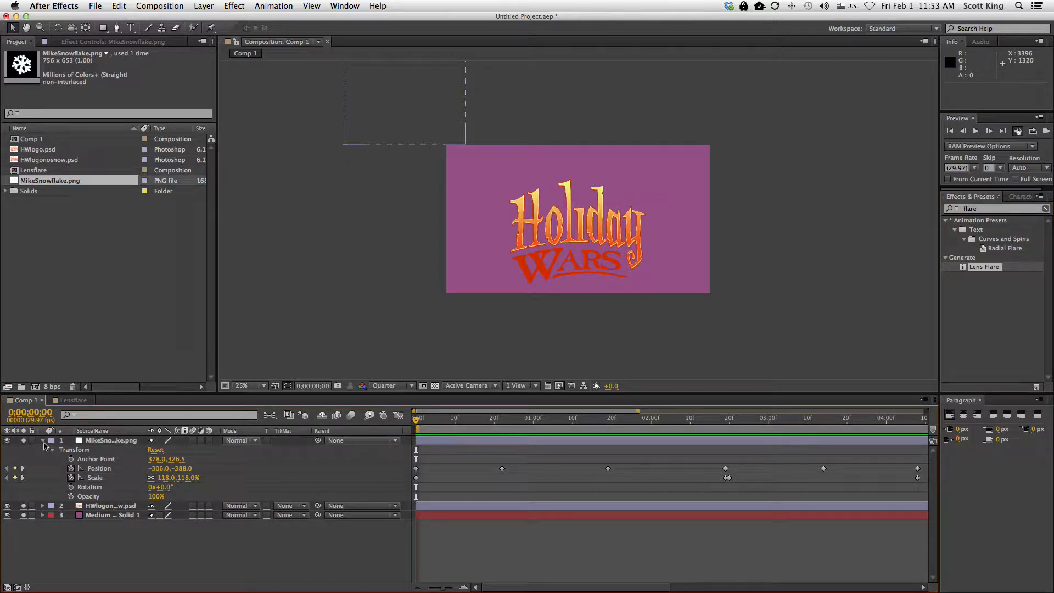
pyautogui.click(43, 442)
pyautogui.click(43, 442)
pyautogui.click(43, 442)
pyautogui.click(32, 441)
pyautogui.click(31, 450)
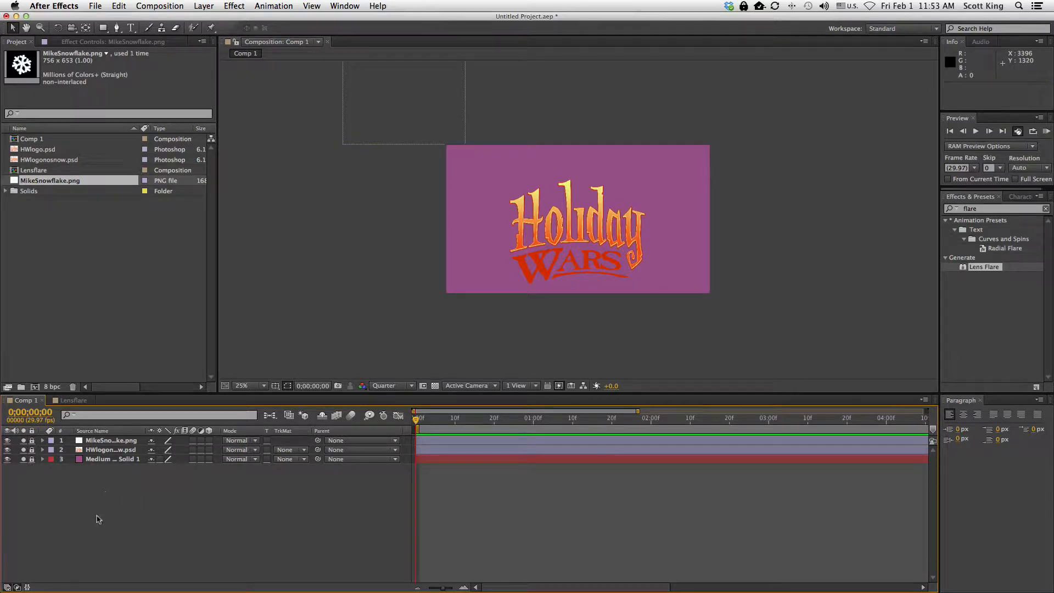
# Create a black 1920 x 1080 solid layer named Lensflare and apply the Lens Flare effect to it.
pyautogui.rightClick(91, 483)
pyautogui.moveTo(128, 480)
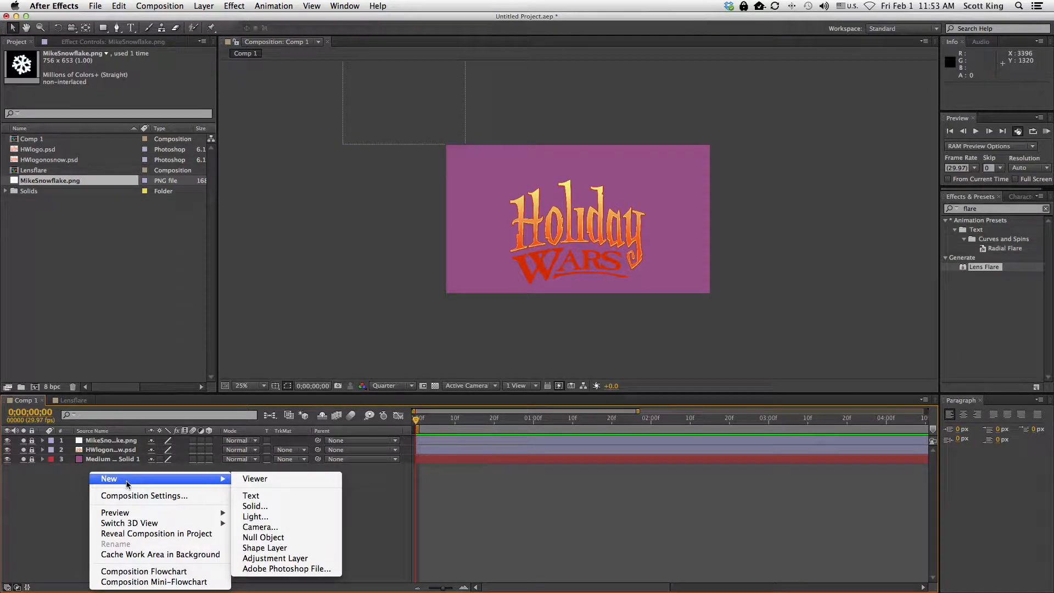
pyautogui.click(258, 506)
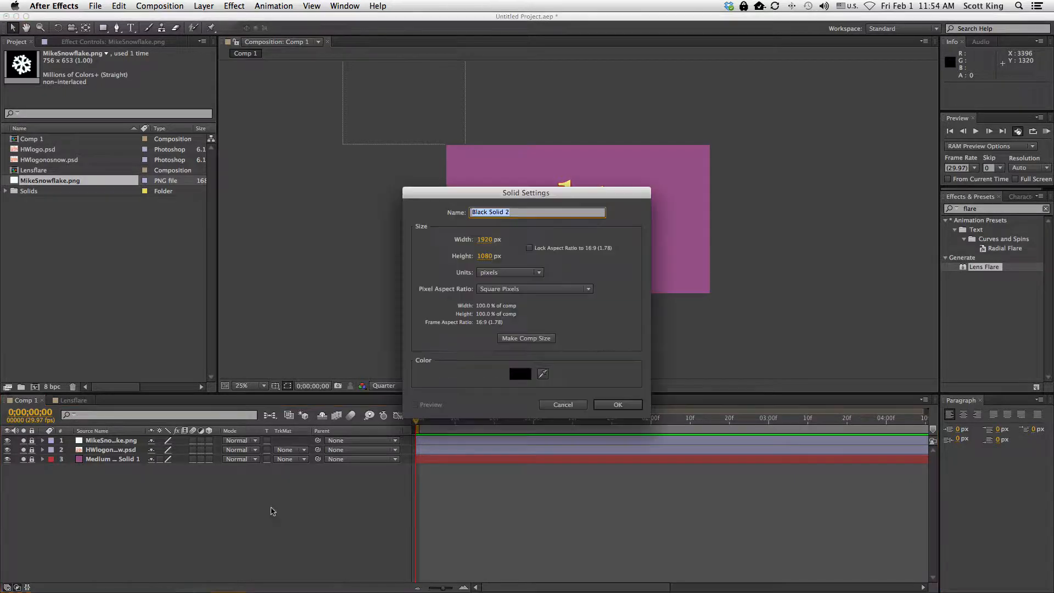
pyautogui.write('Lensflare')
pyautogui.click(618, 406)
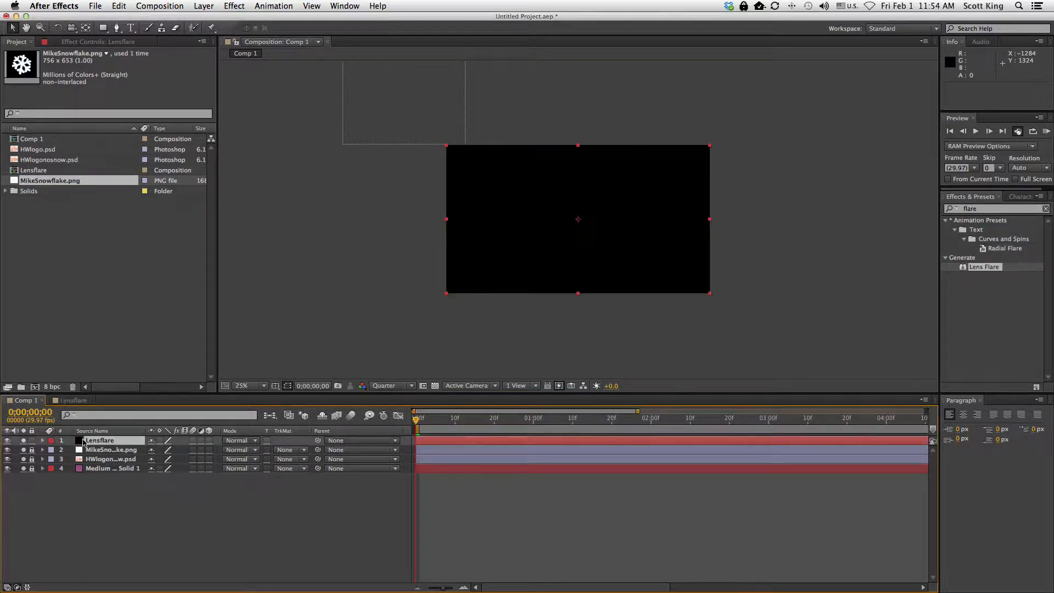
pyautogui.doubleClick(963, 269)
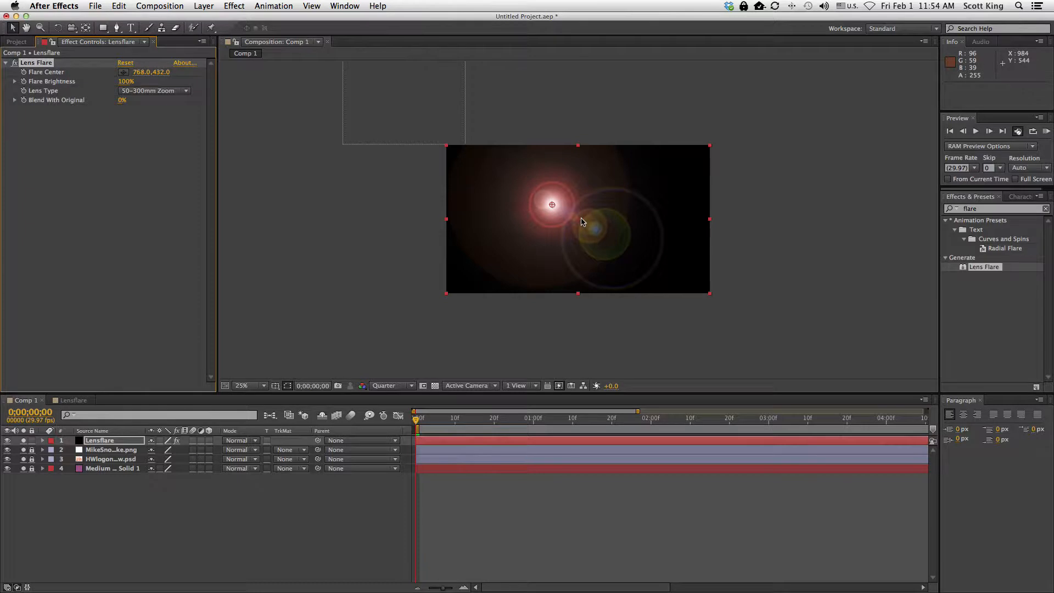
# Move the flare centre around the frame while trying the Third, Half and Full preview resolutions.
pyautogui.moveTo(549, 204); pyautogui.dragTo(575, 248)
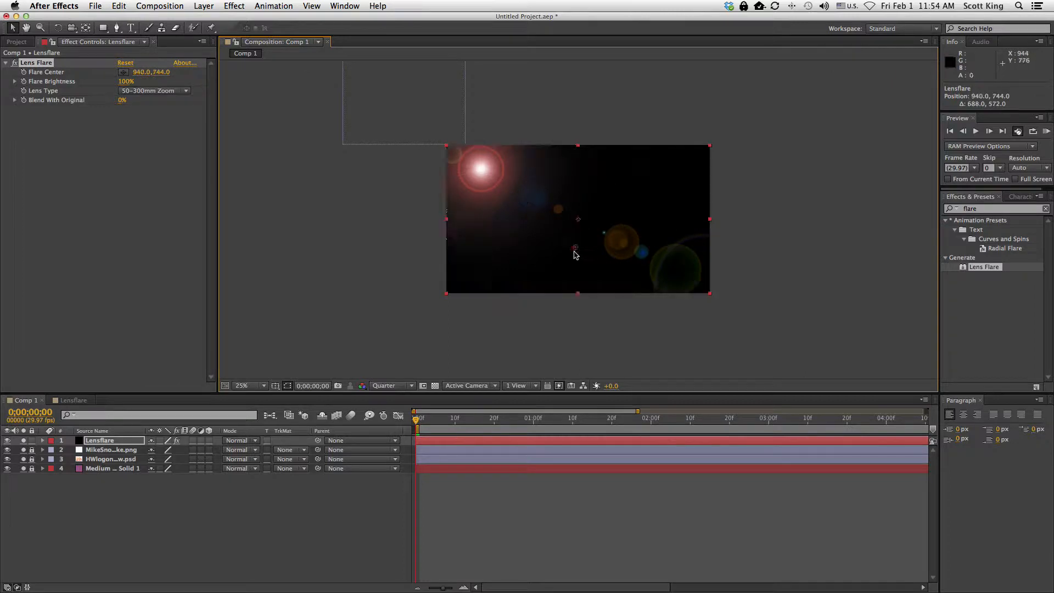
pyautogui.click(392, 386)
pyautogui.click(390, 435)
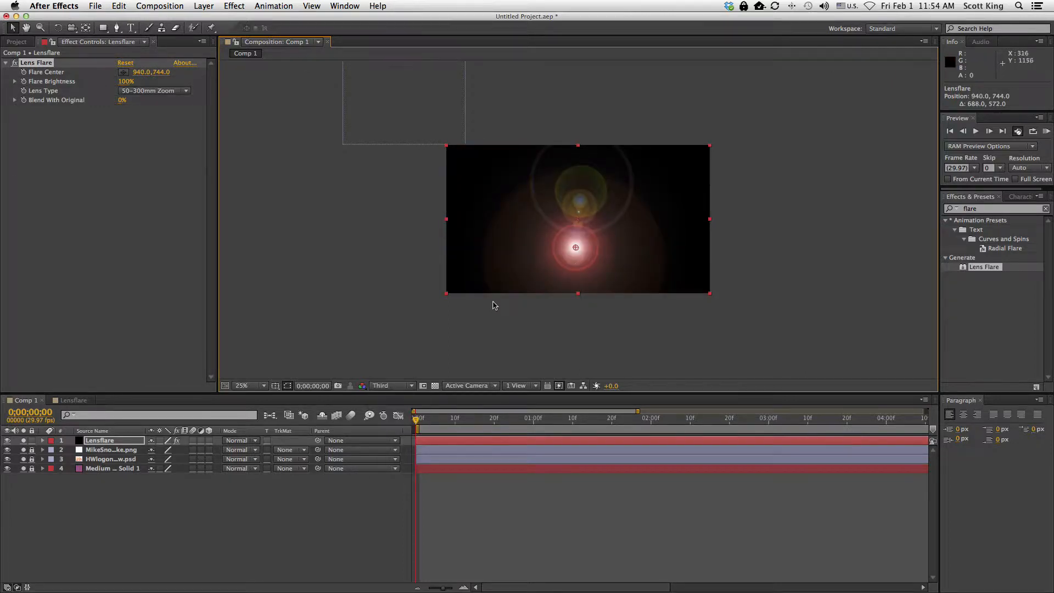
pyautogui.moveTo(575, 247); pyautogui.dragTo(574, 225)
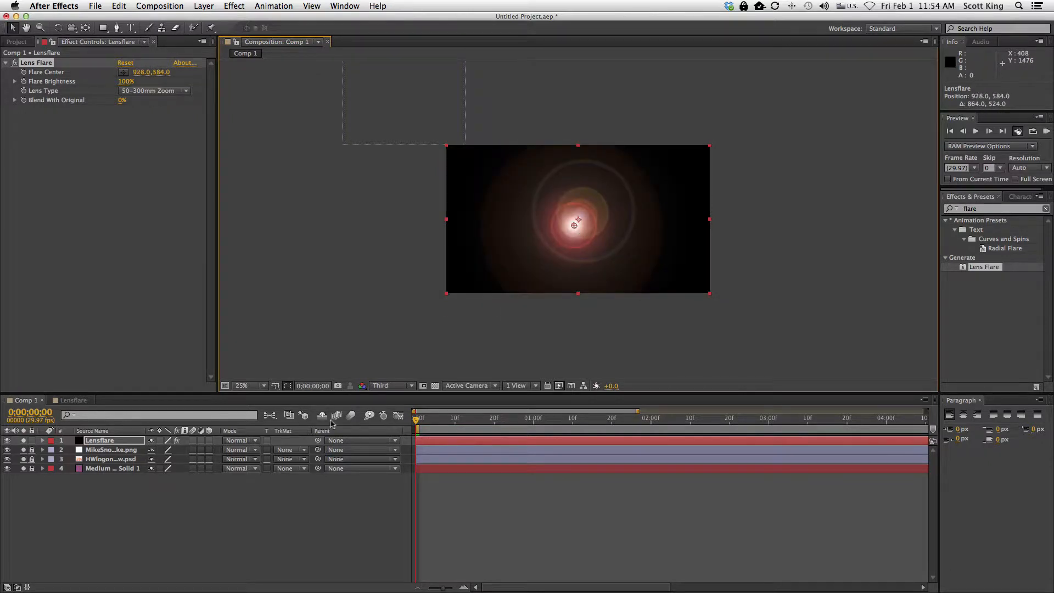
pyautogui.click(391, 386)
pyautogui.click(390, 426)
pyautogui.moveTo(575, 225); pyautogui.dragTo(665, 217)
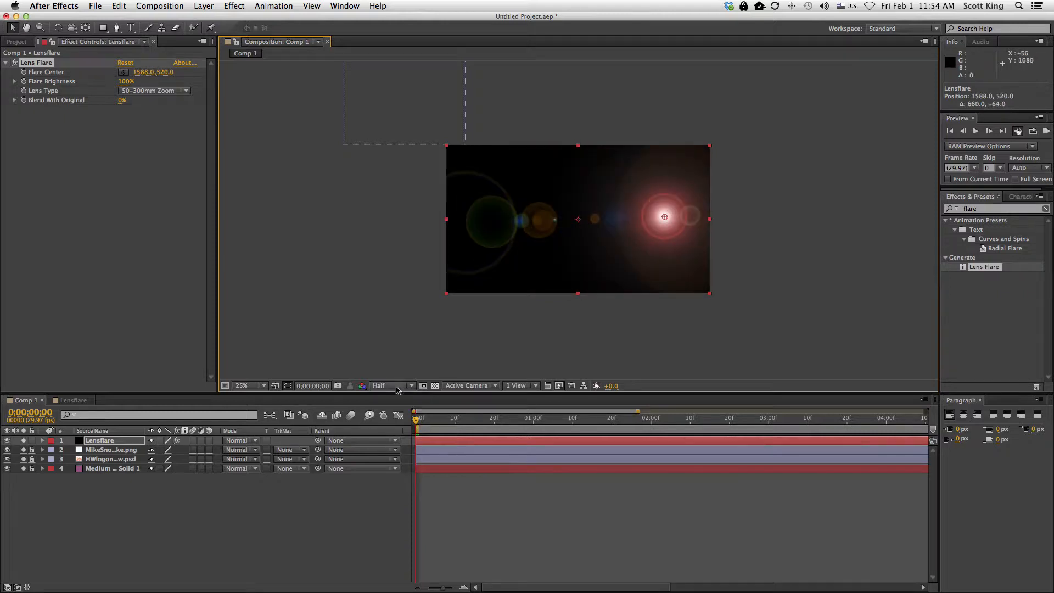
pyautogui.click(398, 387)
pyautogui.click(384, 412)
pyautogui.moveTo(665, 216); pyautogui.dragTo(578, 183)
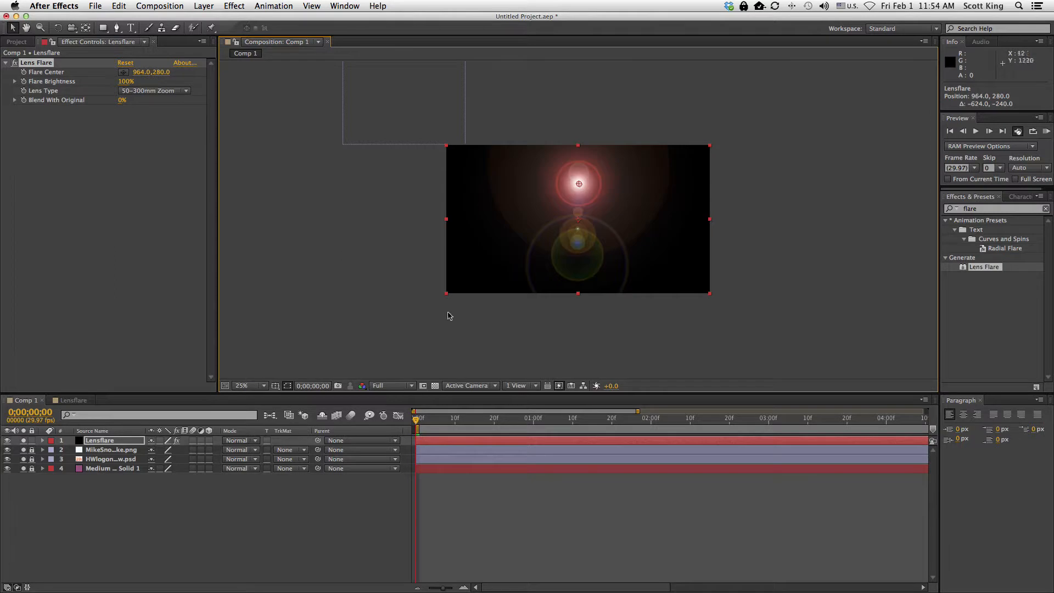
# Set the preview resolution to Auto, move the flare centre to about 1008, 500, and deselect the layer.
pyautogui.click(394, 388)
pyautogui.click(385, 444)
pyautogui.moveTo(583, 183); pyautogui.dragTo(787, 231)
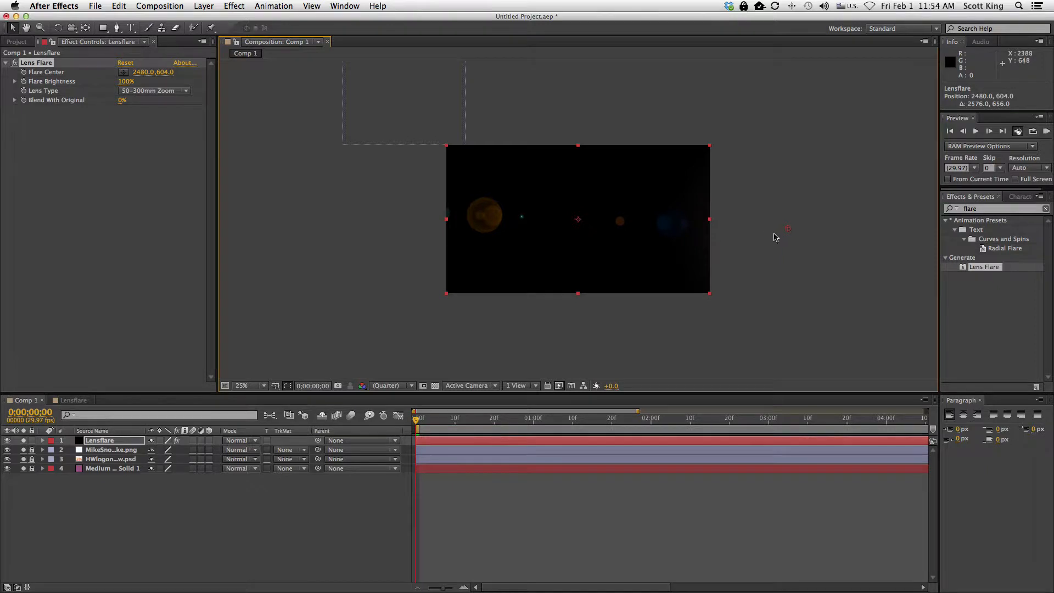
pyautogui.moveTo(786, 229); pyautogui.dragTo(584, 217)
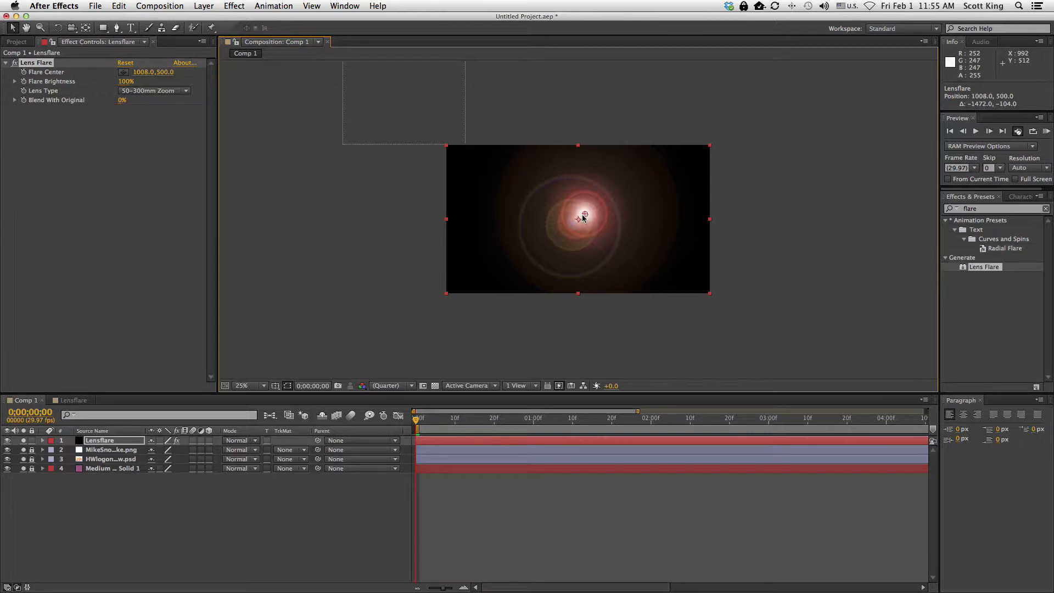
pyautogui.click(400, 310)
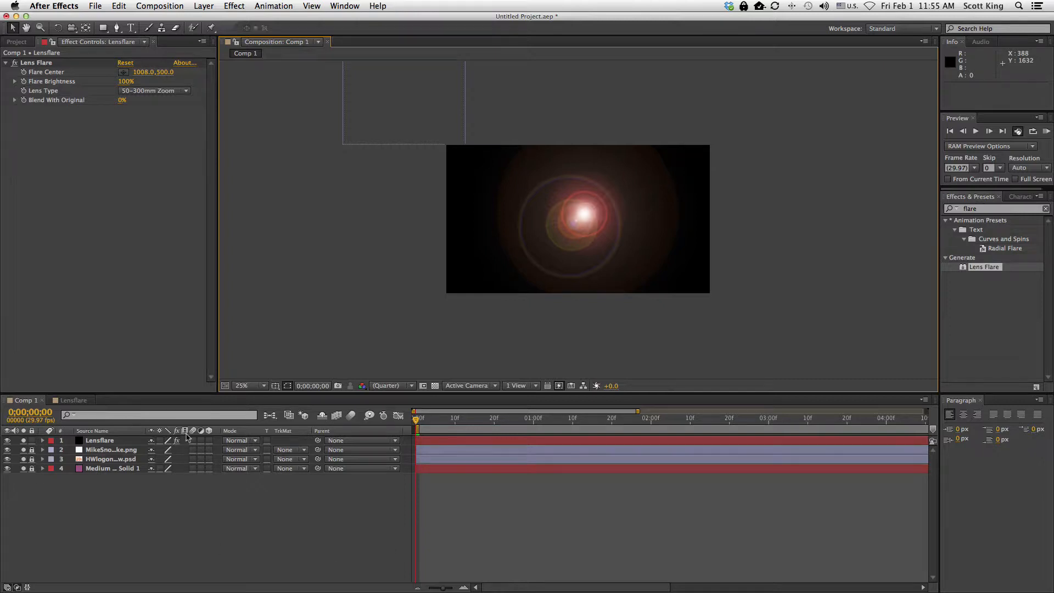
# Turn the Lensflare layer's visibility off and on, and check the timeline's column options for Modes.
pyautogui.click(7, 440)
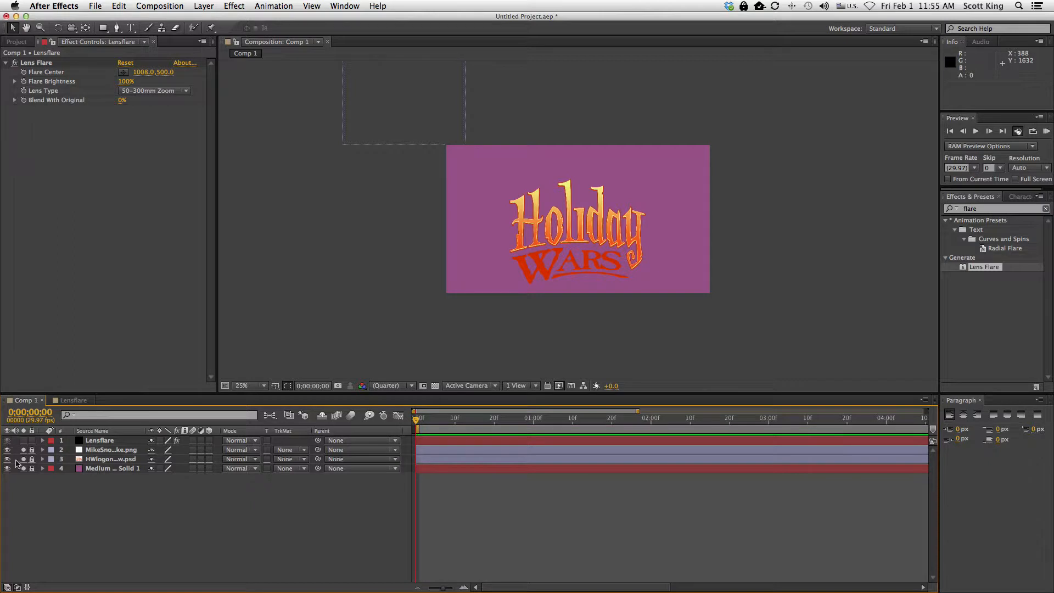
pyautogui.click(7, 440)
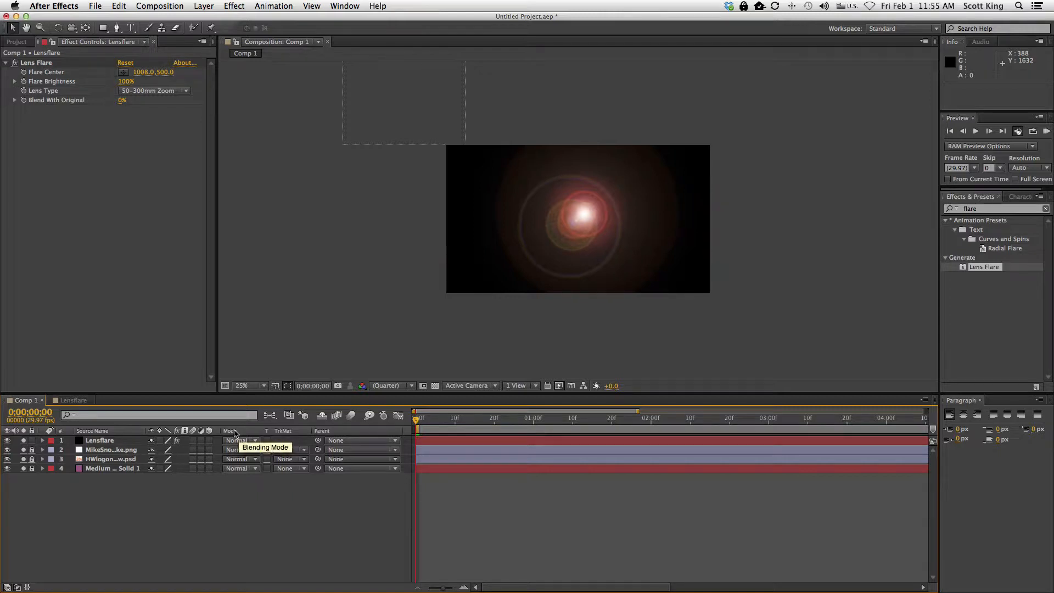
pyautogui.hscroll(10, 239, 432)
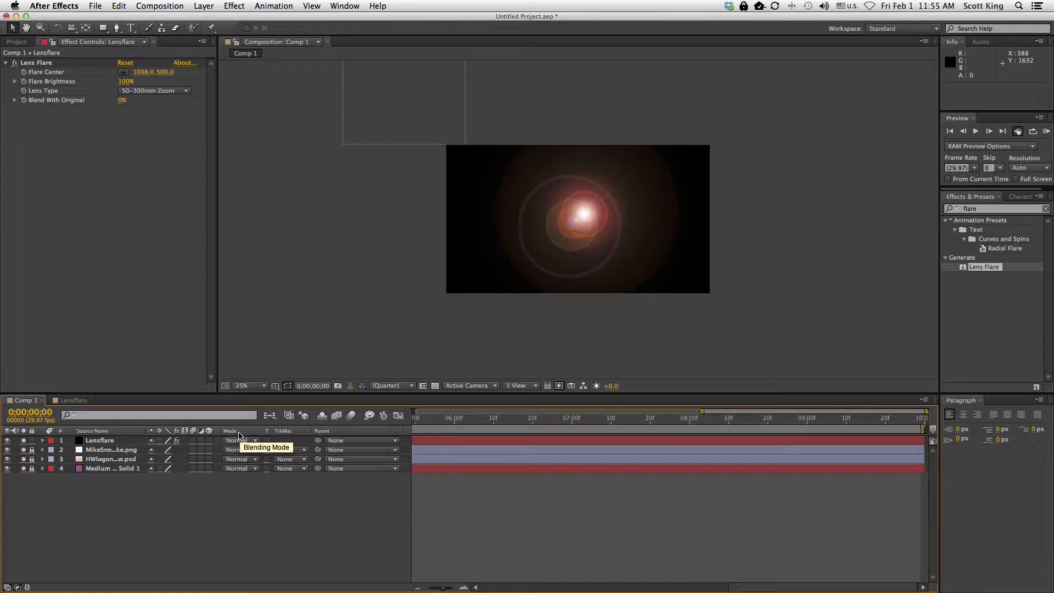
pyautogui.rightClick(383, 433)
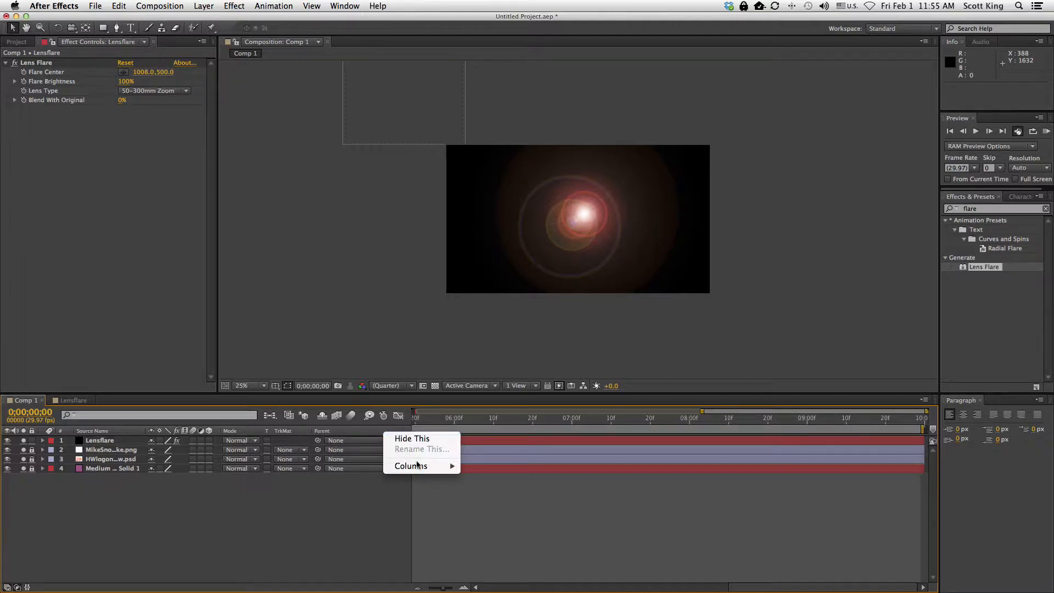
pyautogui.moveTo(420, 467)
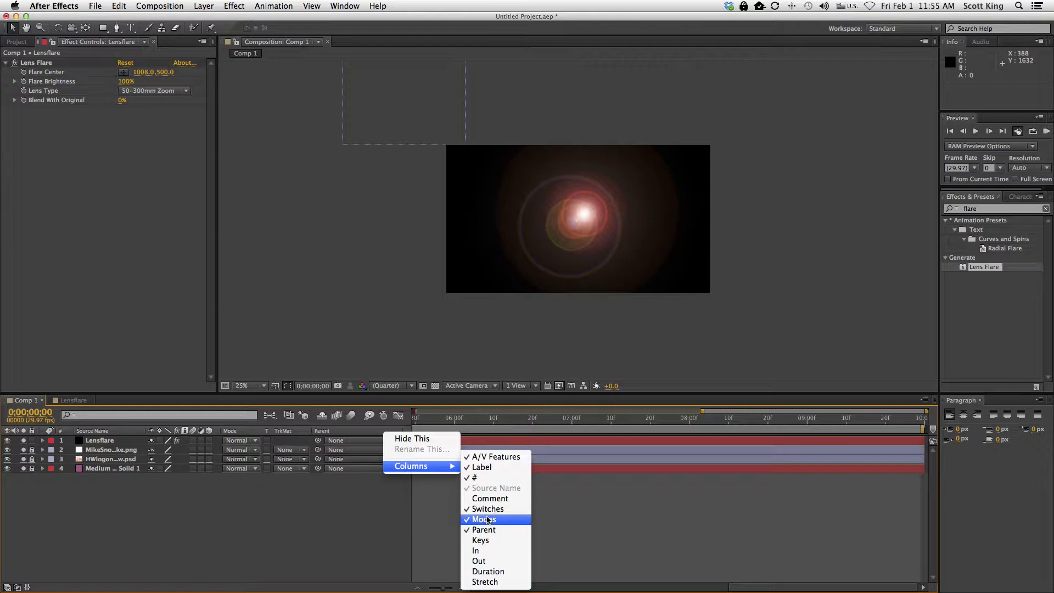
pyautogui.click(382, 530)
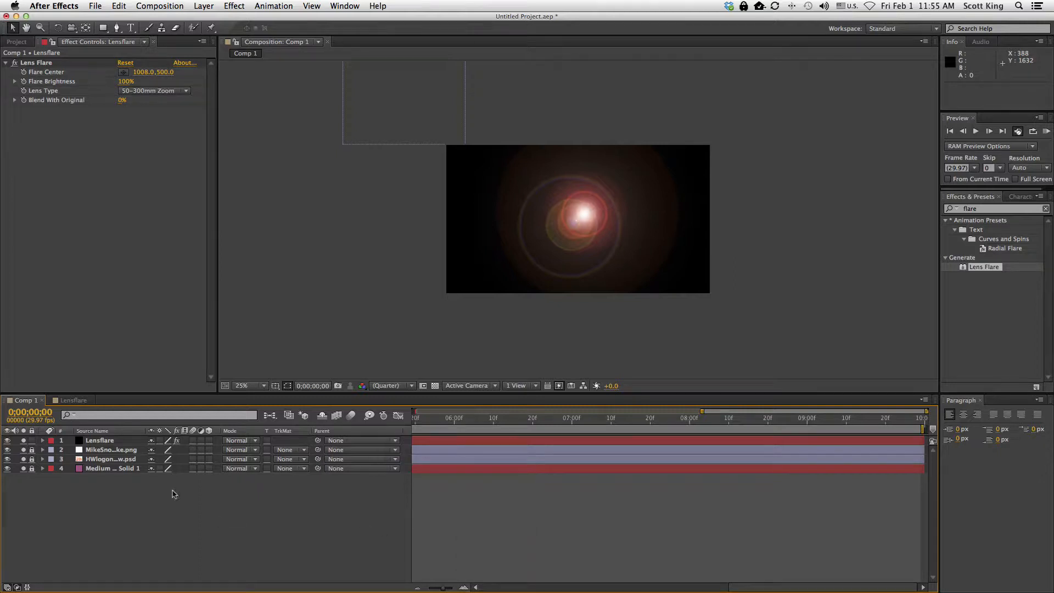
pyautogui.click(106, 443)
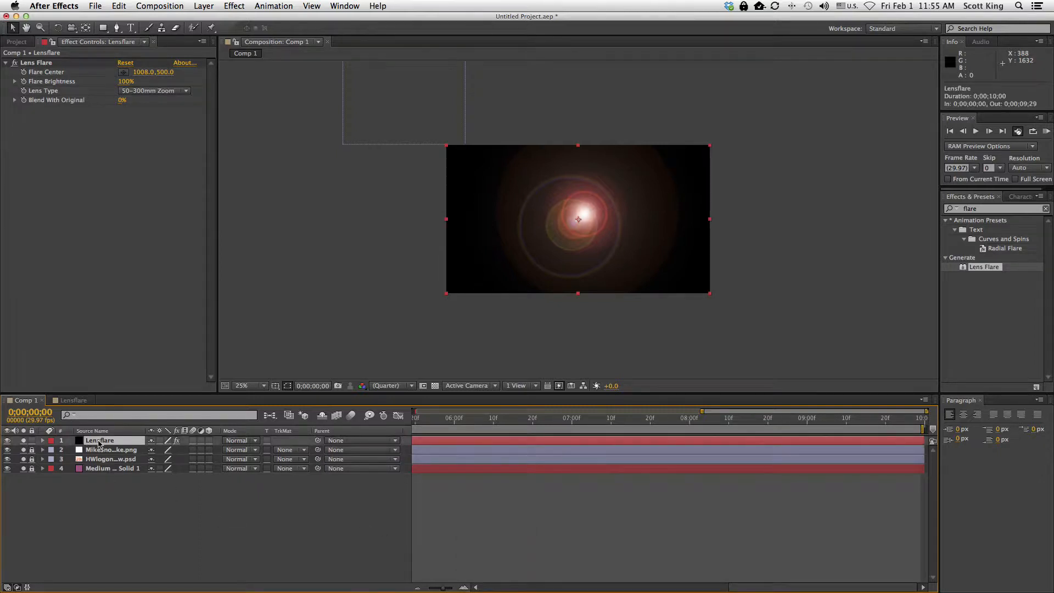
pyautogui.rightClick(96, 443)
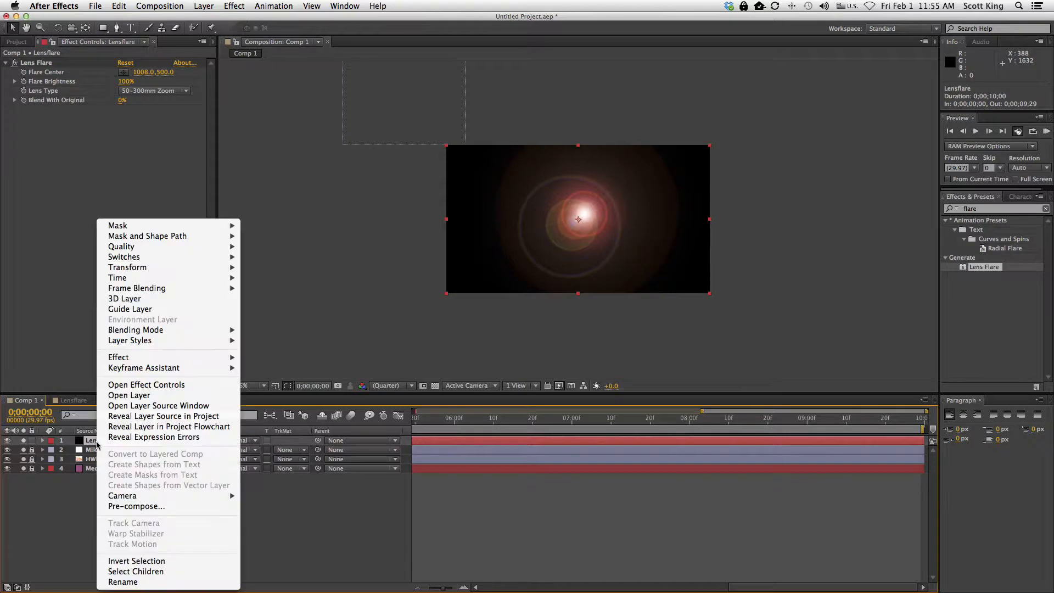
pyautogui.moveTo(169, 329)
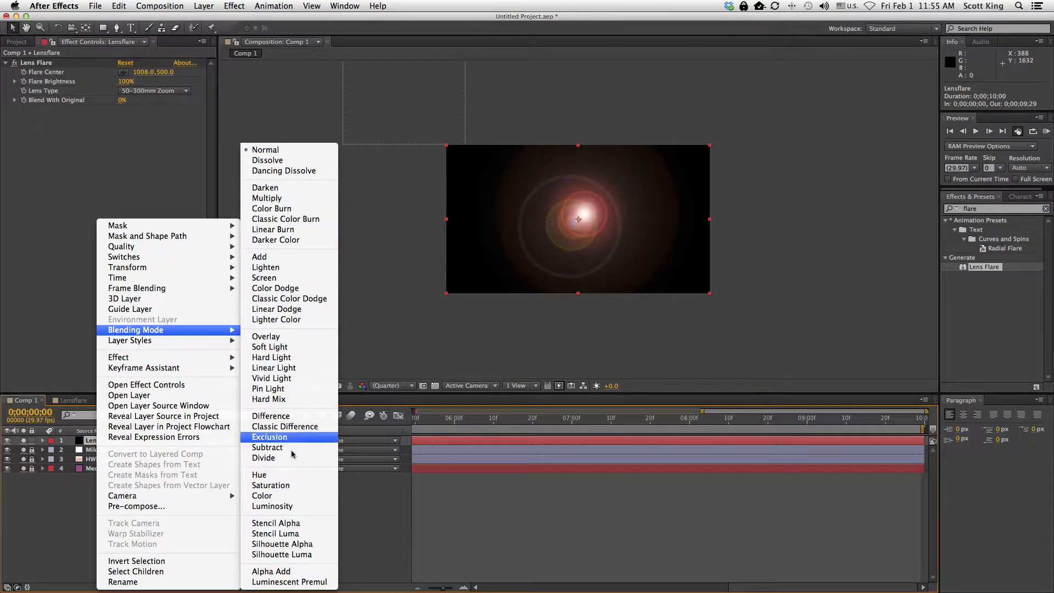
pyautogui.click(364, 544)
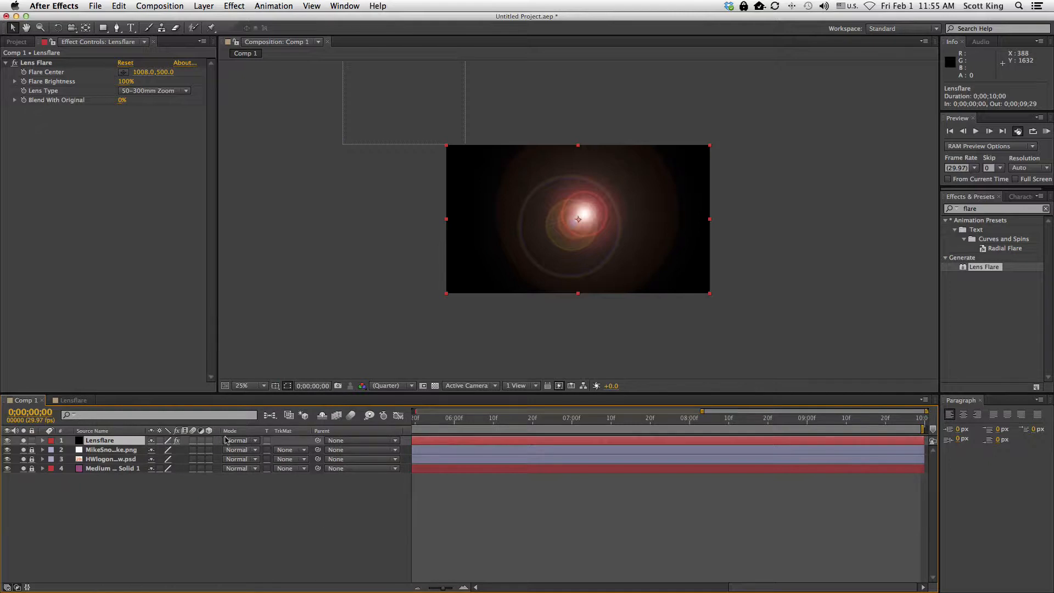
pyautogui.click(225, 440)
pyautogui.press('Escape')
# Set the Lensflare layer's blending mode to Add and reveal its Transform properties.
pyautogui.click(243, 441)
pyautogui.click(263, 258)
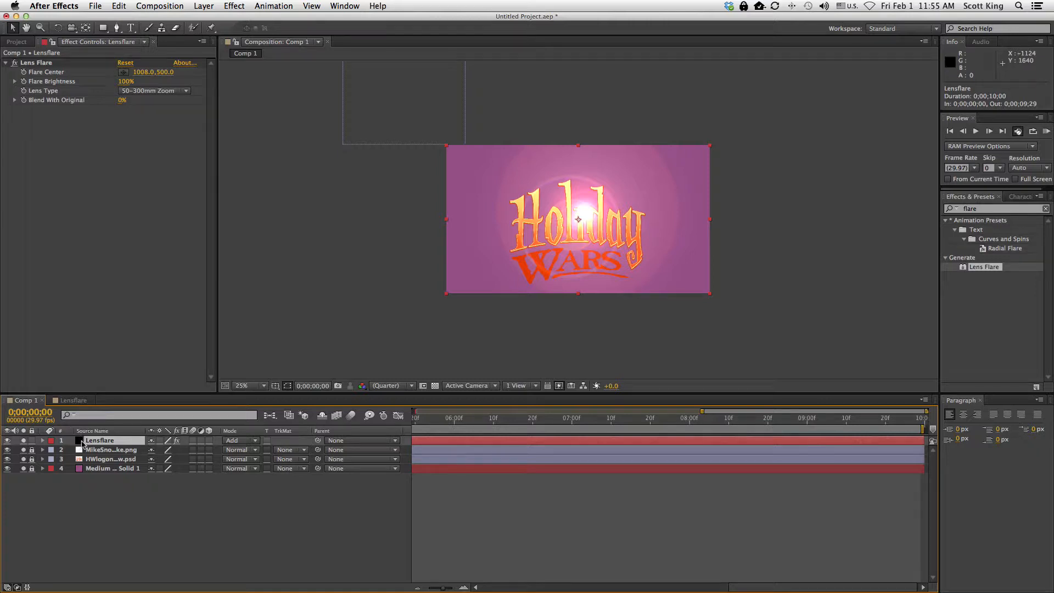
pyautogui.click(43, 441)
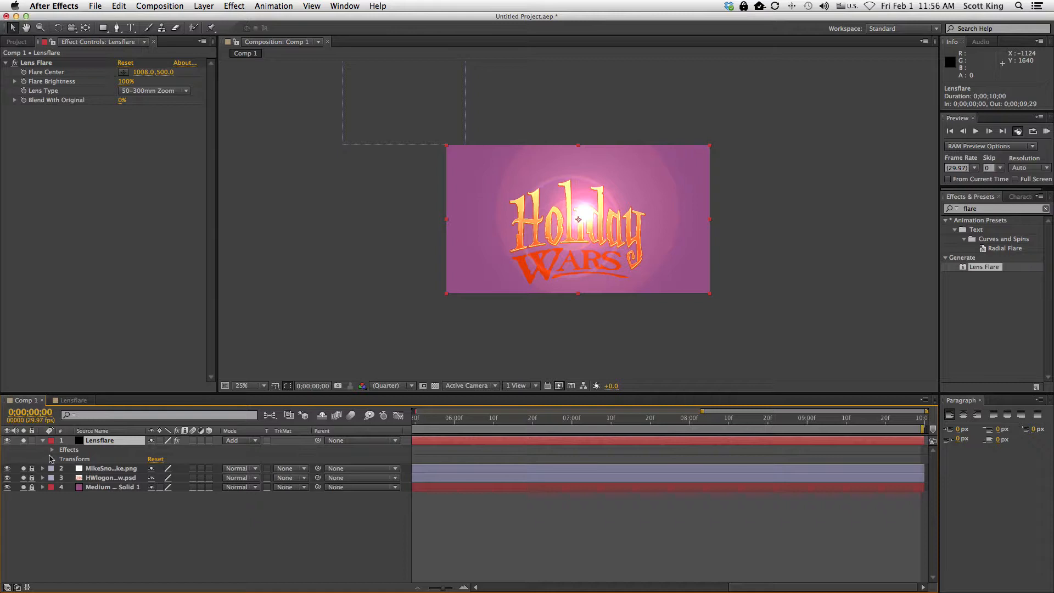
pyautogui.click(52, 460)
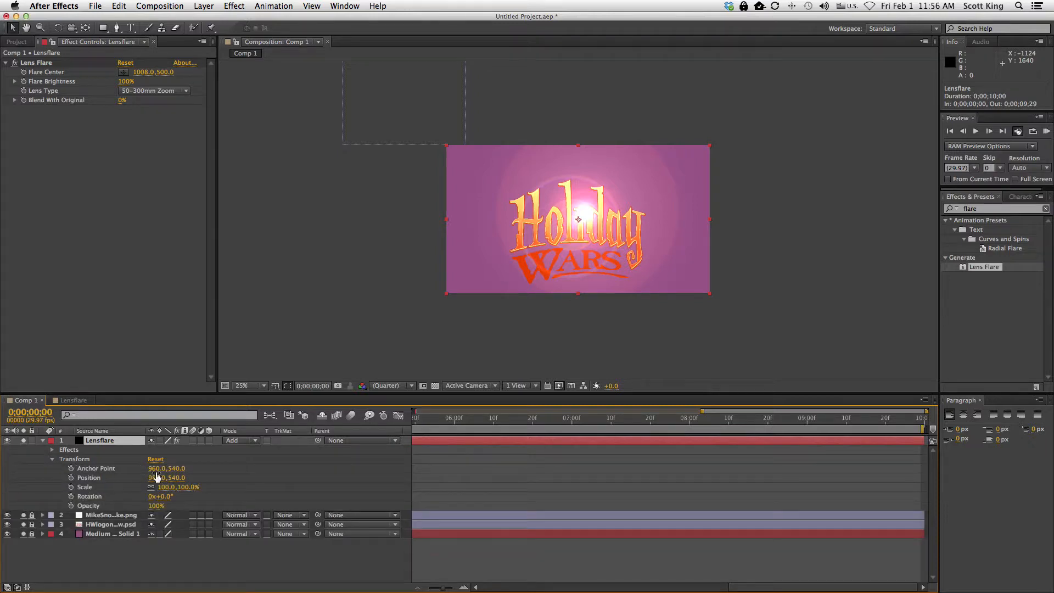
# Try shifting the Lensflare layer's horizontal Position, restore it to 960, and deselect the layer.
pyautogui.moveTo(156, 483); pyautogui.dragTo(352, 486)
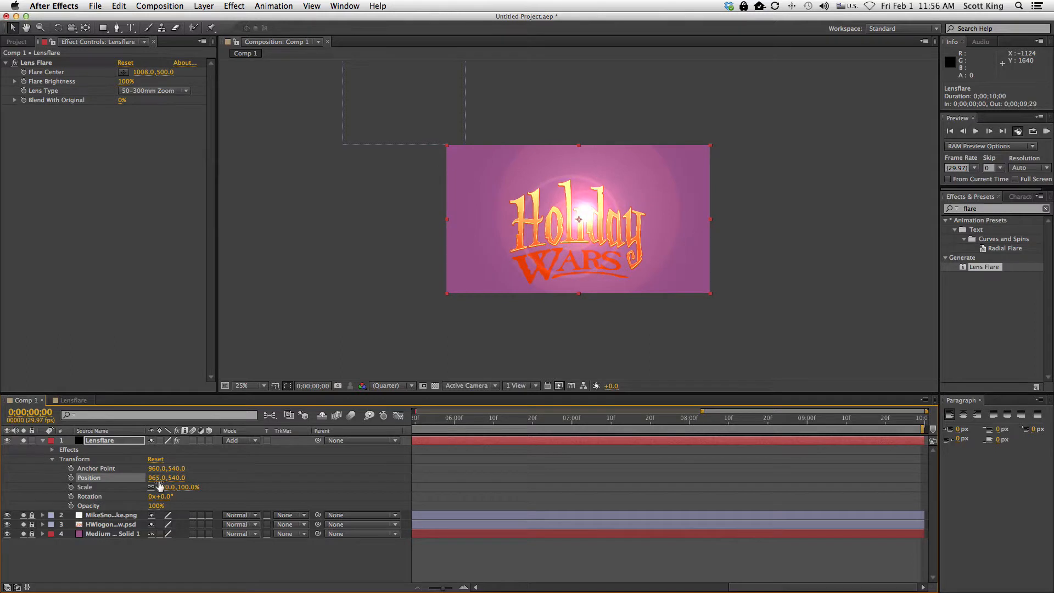
pyautogui.click(157, 478)
pyautogui.write('960')
pyautogui.press('Return')
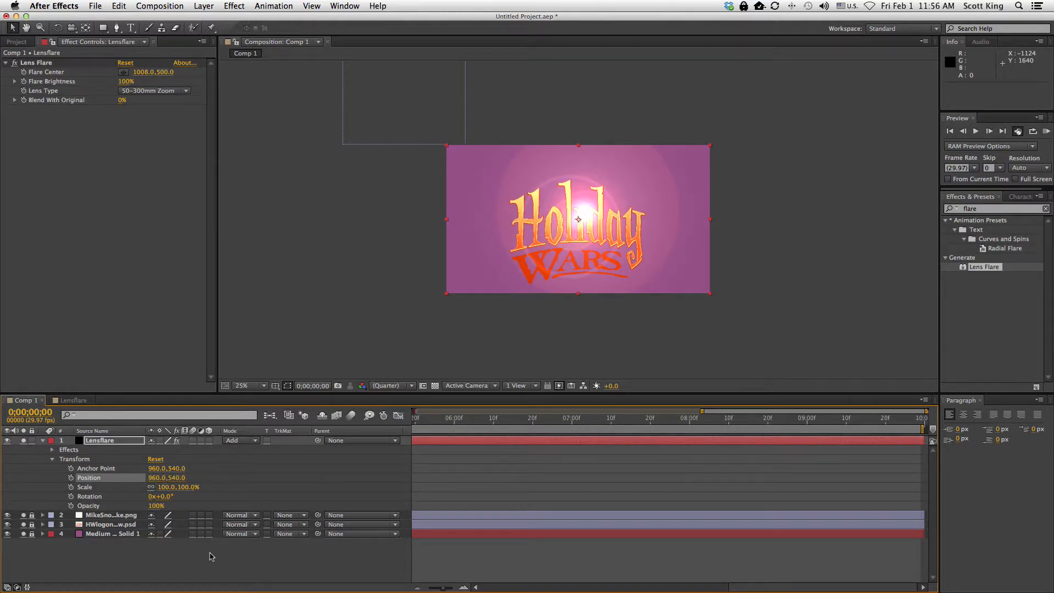
pyautogui.click(209, 556)
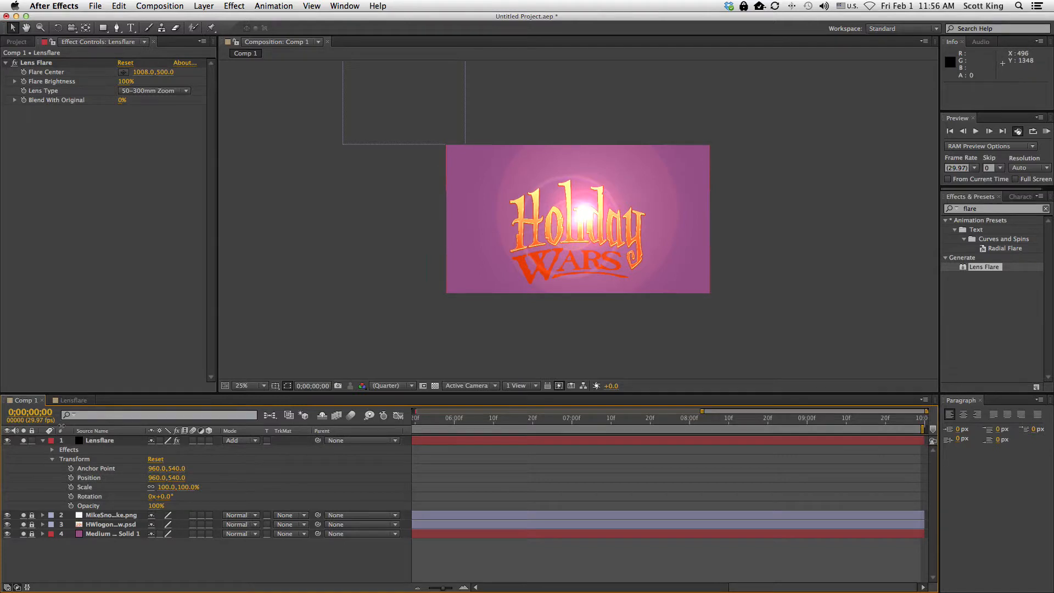
# Place the Lens Flare's Flare Center just outside the frame's left edge at about -196, 540 and keyframe it at 0;00;00;00.
pyautogui.click(97, 442)
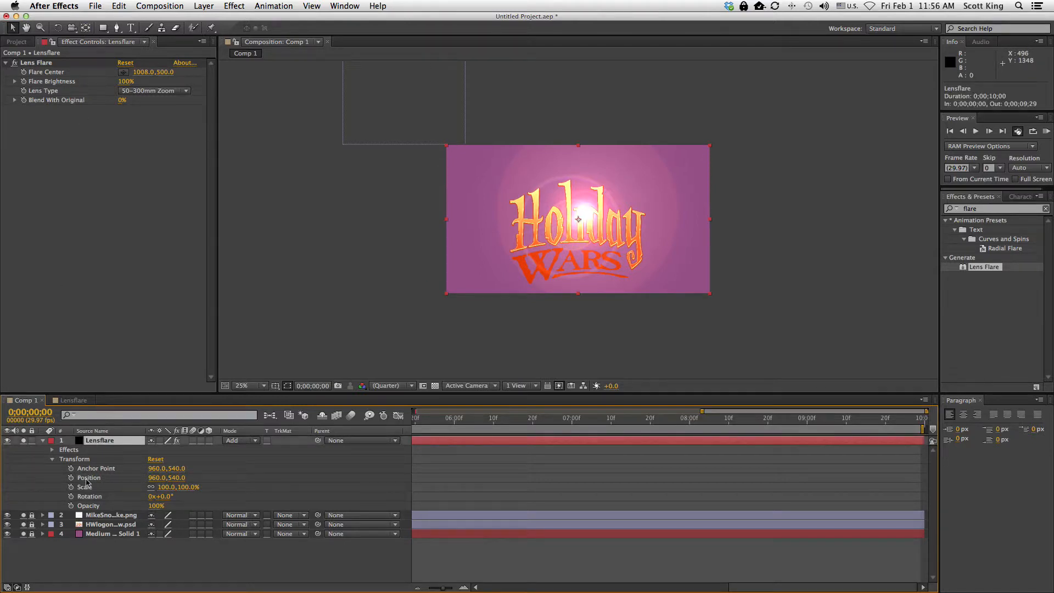
pyautogui.click(53, 450)
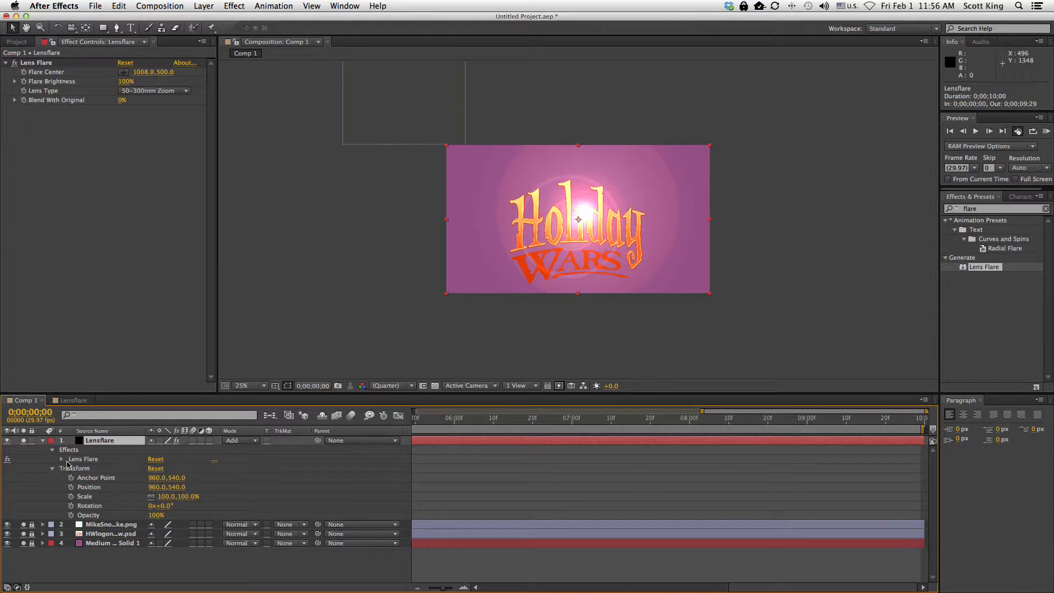
pyautogui.click(61, 460)
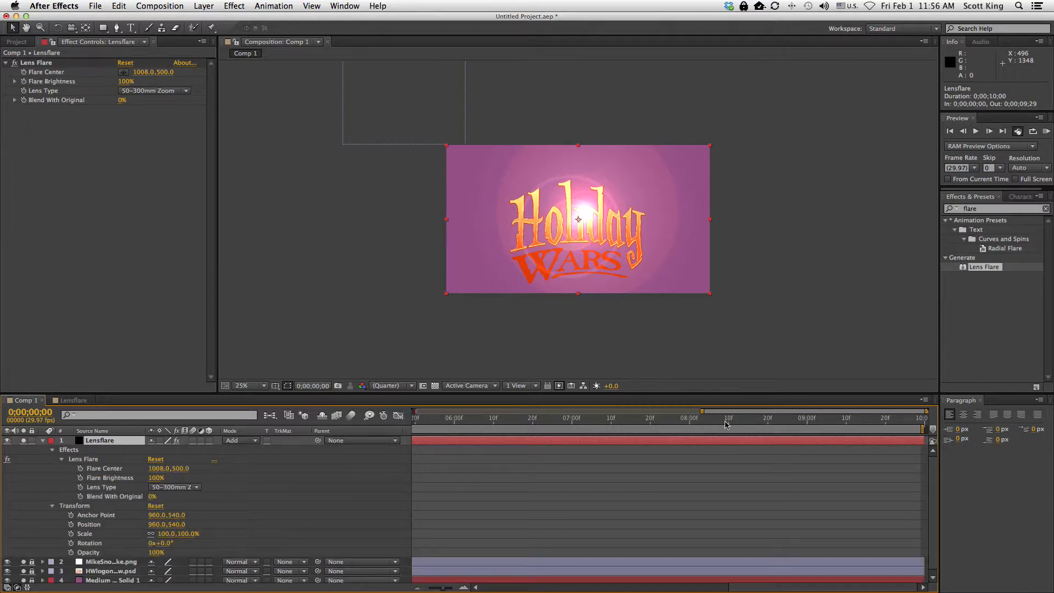
pyautogui.moveTo(445, 589); pyautogui.dragTo(426, 590)
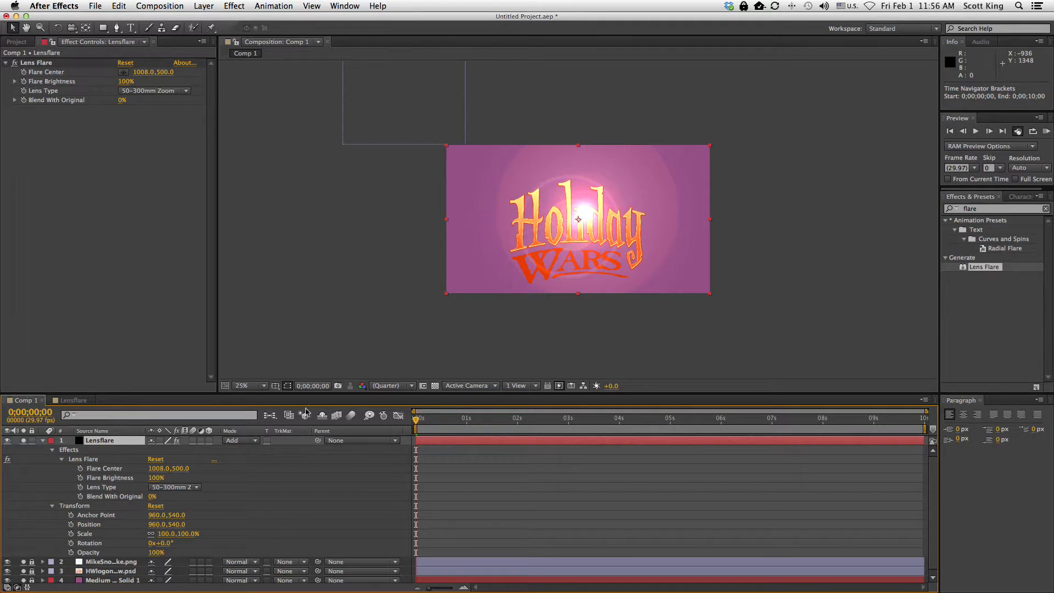
pyautogui.click(124, 72)
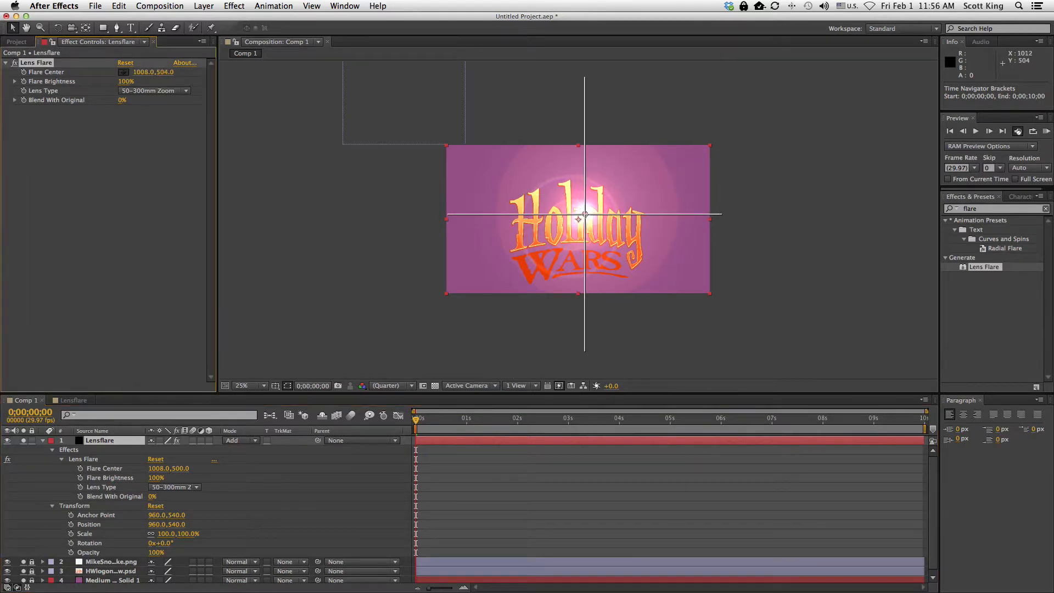
pyautogui.click(420, 220)
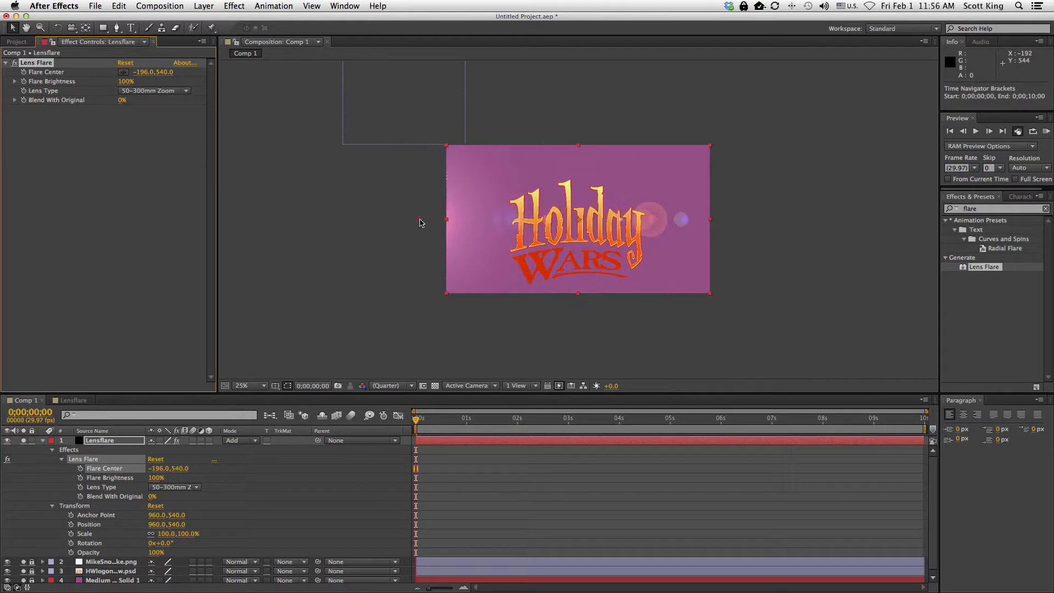
pyautogui.click(81, 469)
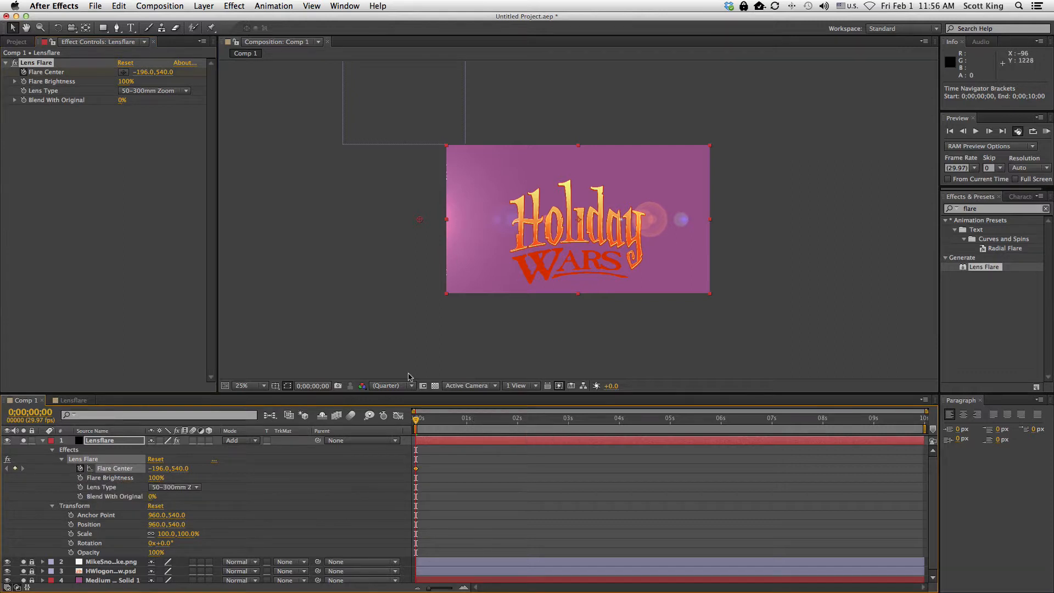
# Keyframe the Lens Flare's Flare Center at 0;00;01;00 just outside the frame's right edge, at about 2140, 544.
pyautogui.moveTo(417, 421); pyautogui.dragTo(683, 436)
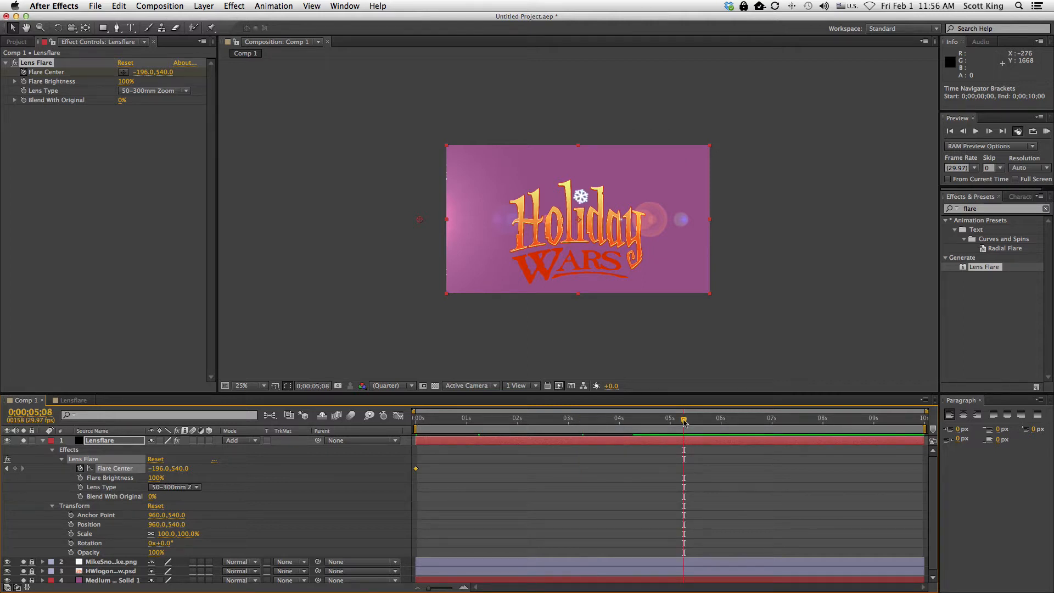
pyautogui.moveTo(684, 421); pyautogui.dragTo(664, 422)
pyautogui.moveTo(663, 419); pyautogui.dragTo(467, 419)
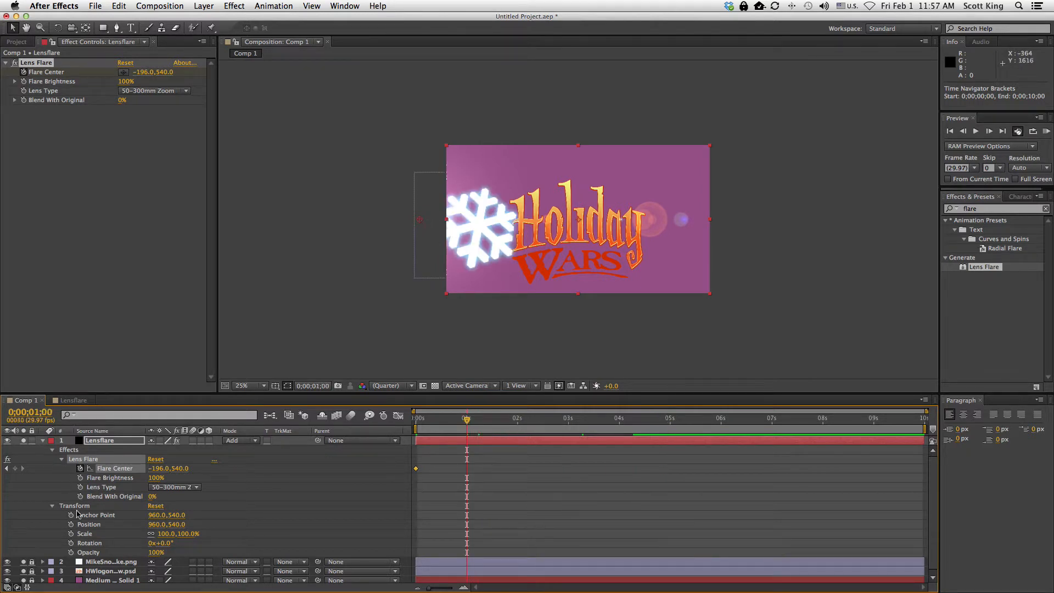
pyautogui.moveTo(416, 227); pyautogui.dragTo(742, 223)
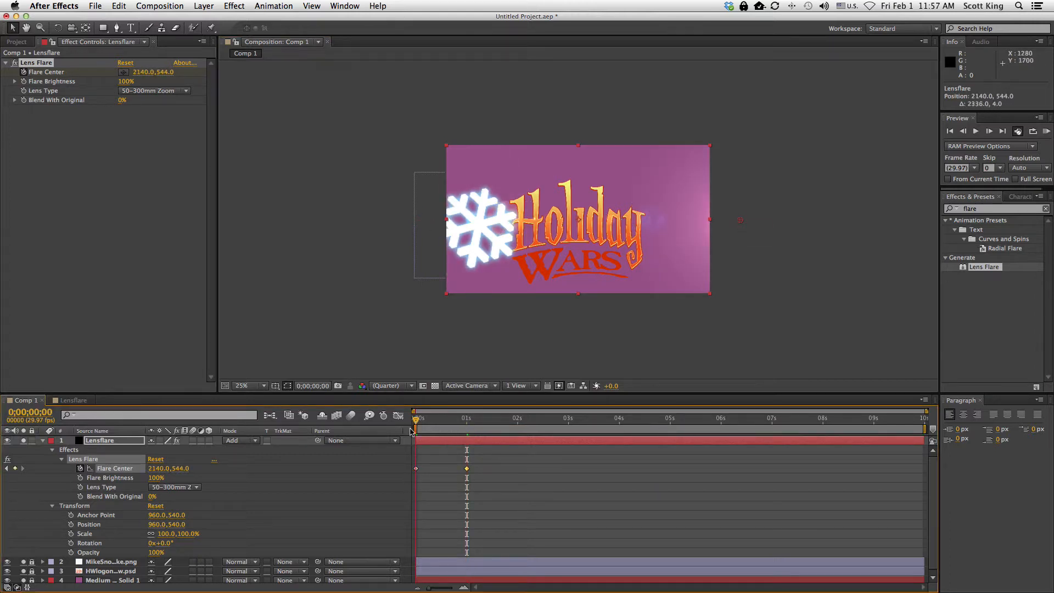
# Run a RAM preview of the flare sweep from 0;00;00;00 and replay the animation from the start.
pyautogui.moveTo(466, 421); pyautogui.dragTo(404, 429)
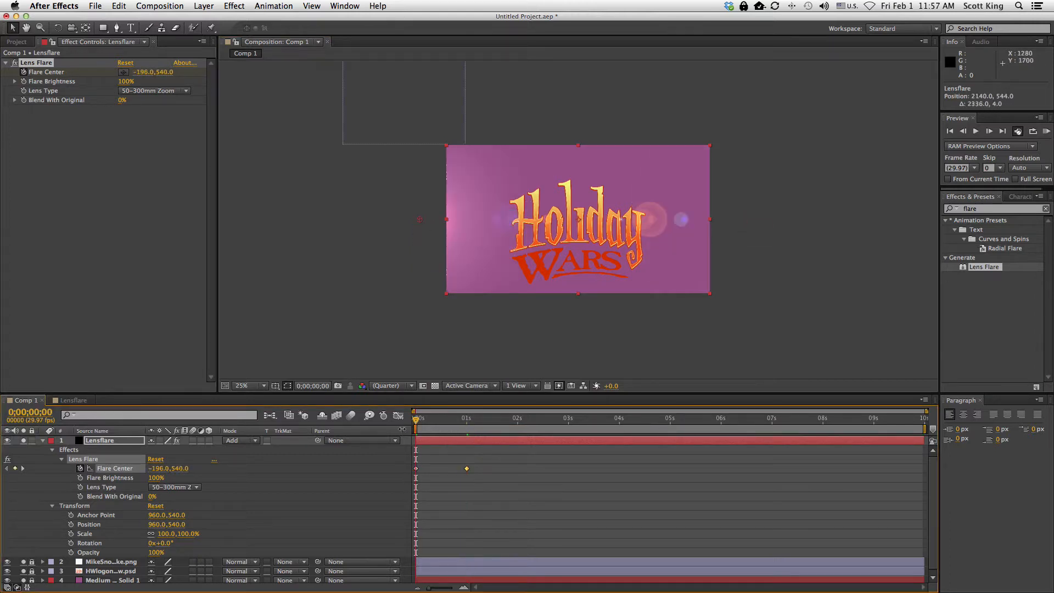
pyautogui.click(168, 4)
pyautogui.moveTo(208, 134)
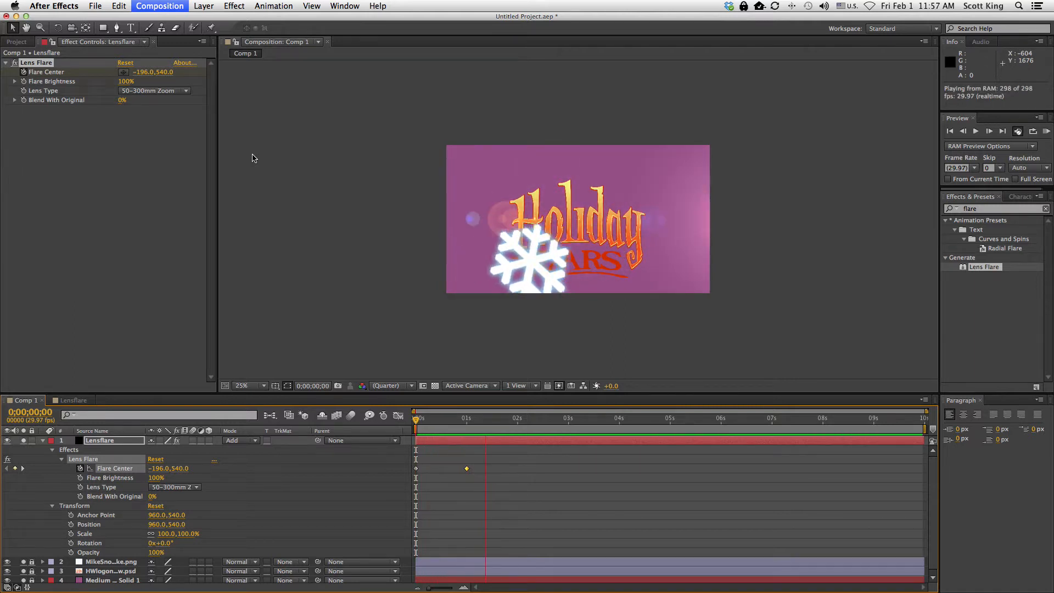
pyautogui.press('space')
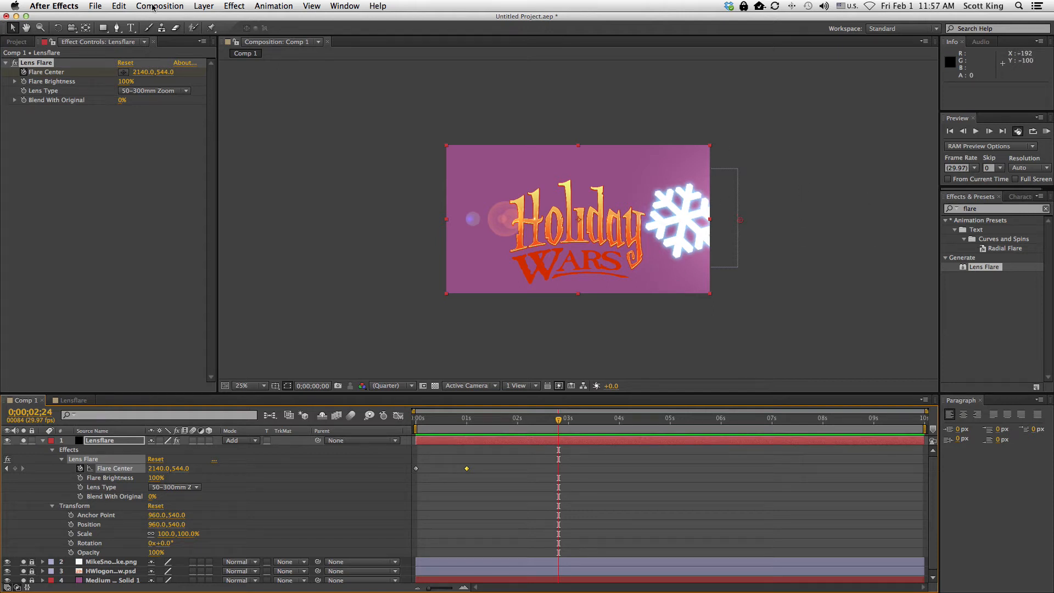
pyautogui.moveTo(561, 422); pyautogui.dragTo(416, 421)
pyautogui.press('space')
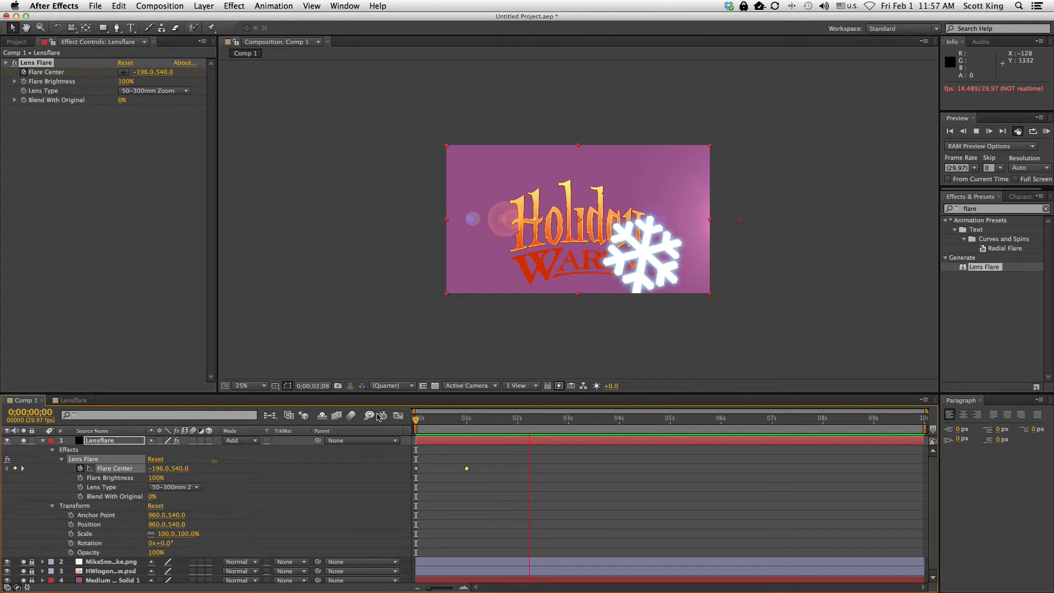
pyautogui.press('space')
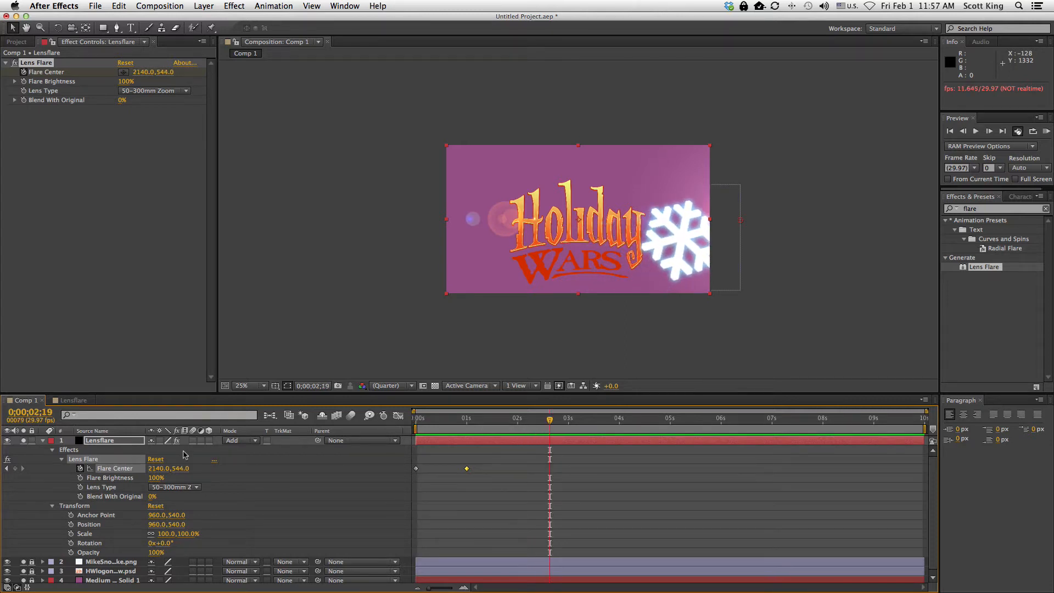
# Collapse the Lensflare layer's properties and shift the whole layer in time to start at 0;00;02;19.
pyautogui.click(43, 440)
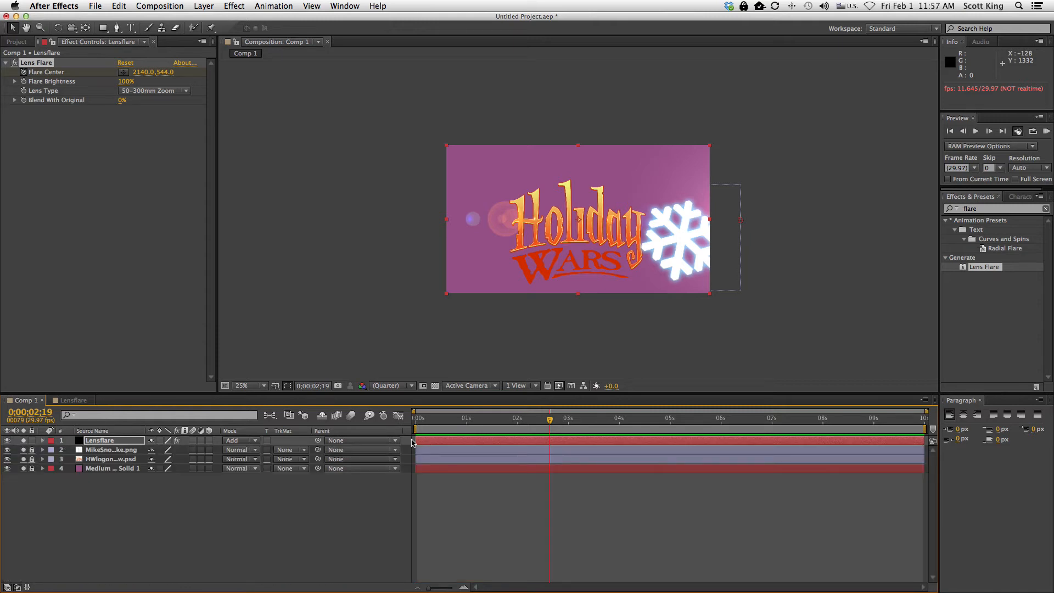
pyautogui.moveTo(424, 442); pyautogui.dragTo(556, 443)
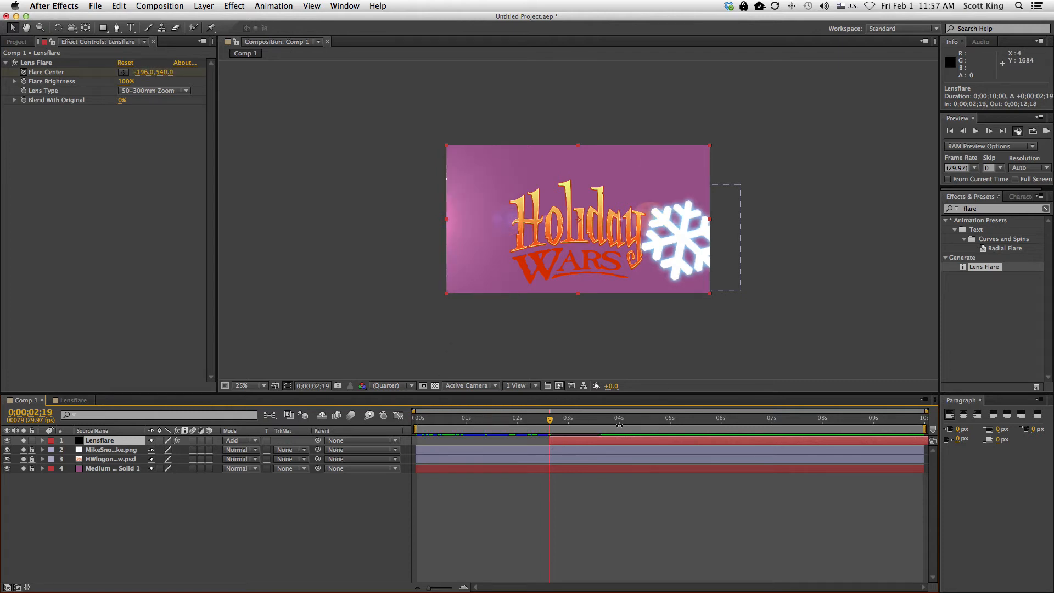
pyautogui.moveTo(550, 419)
pyautogui.mouseDown()
pyautogui.moveTo(389, 425)
pyautogui.moveTo(586, 425)
pyautogui.moveTo(555, 431)
pyautogui.mouseUp()
# Run a RAM preview of the composition with the shifted flare layer and return the current time to 0;00;00;00.
pyautogui.click(165, 5)
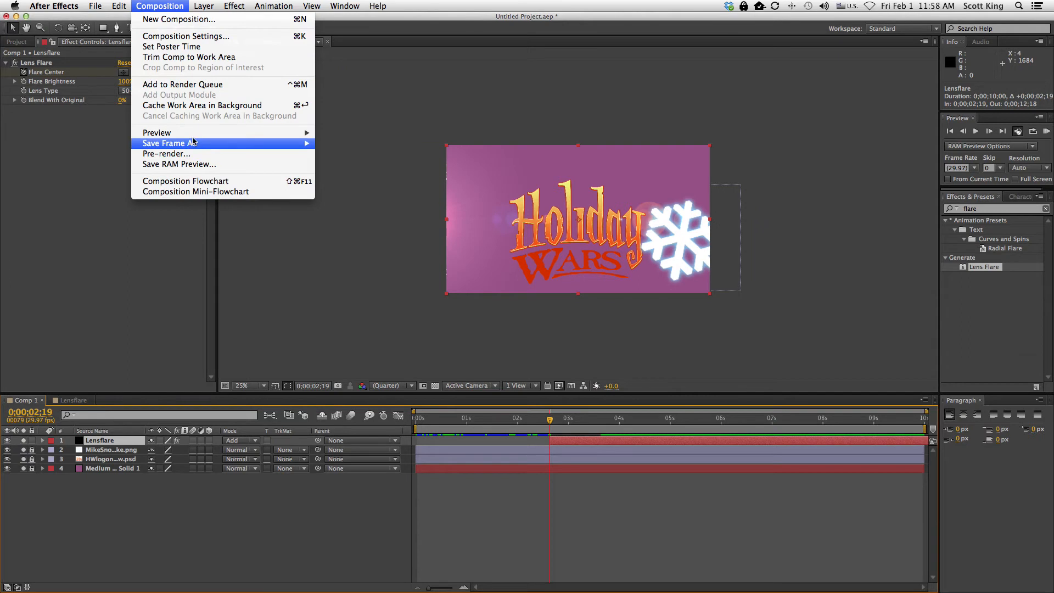
pyautogui.click(329, 134)
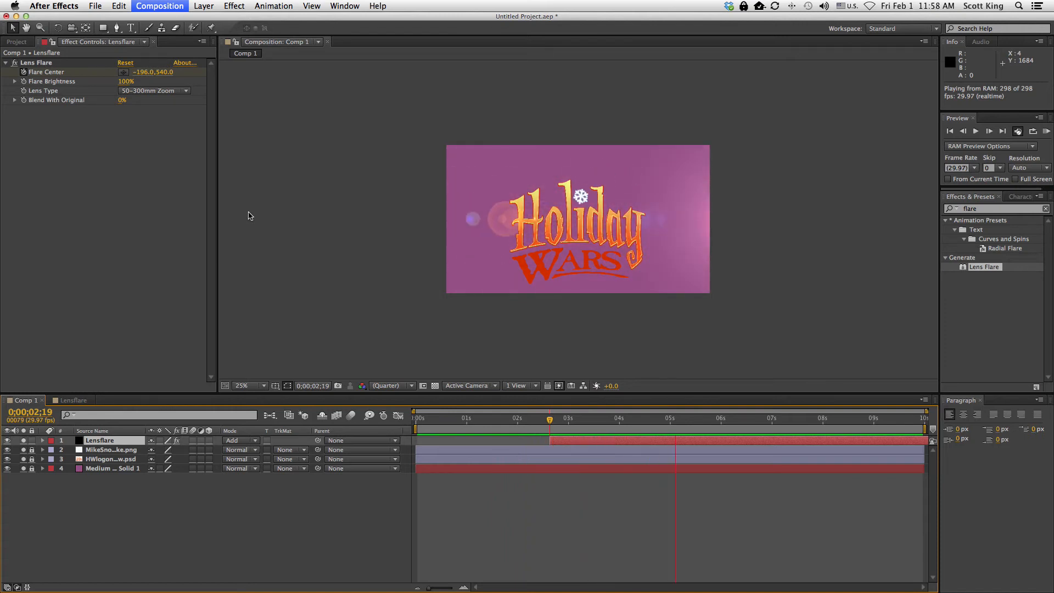
pyautogui.press('space')
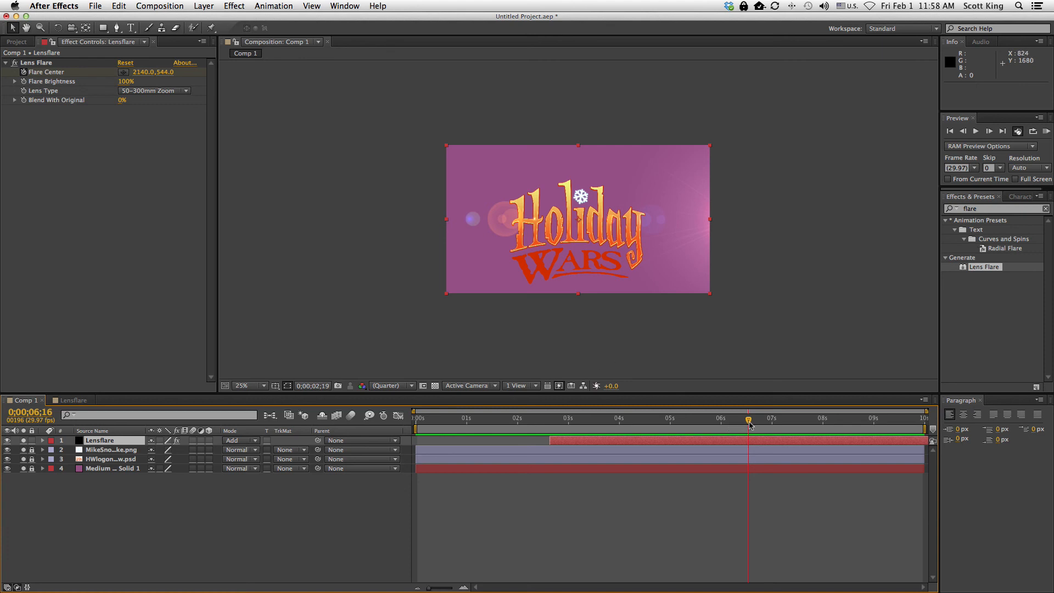
pyautogui.moveTo(750, 425); pyautogui.dragTo(396, 432)
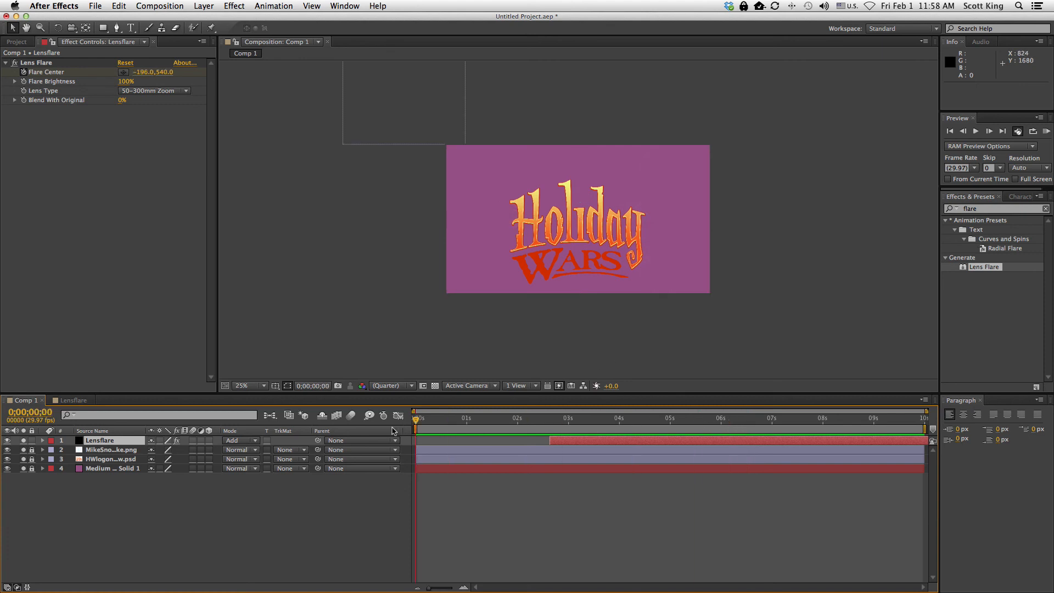